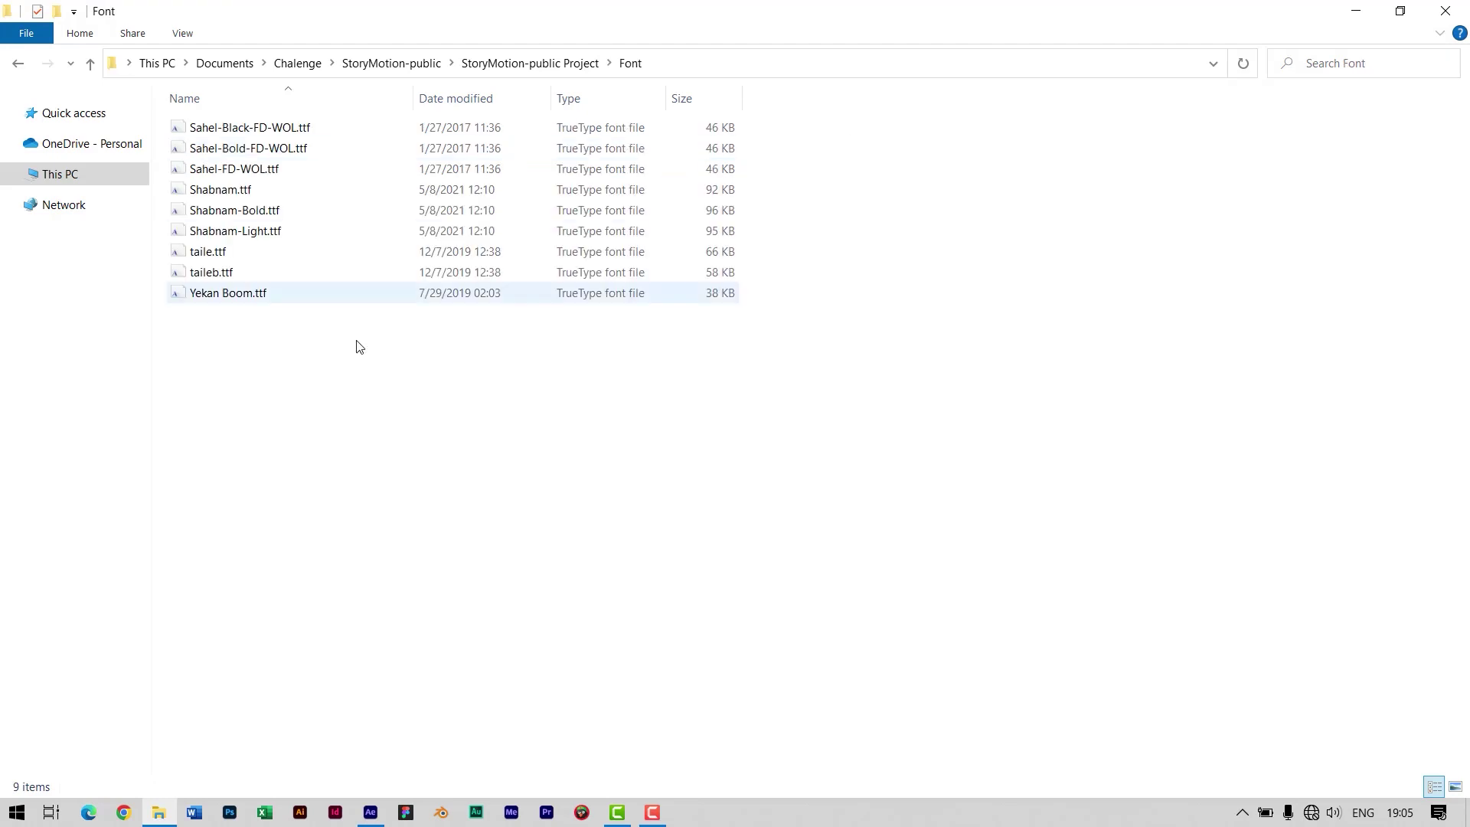
- Bring up the install options for all the font files and return to the StoryMotion-public Project folder
{"action": "right_click", "coordinate": [319, 134]}
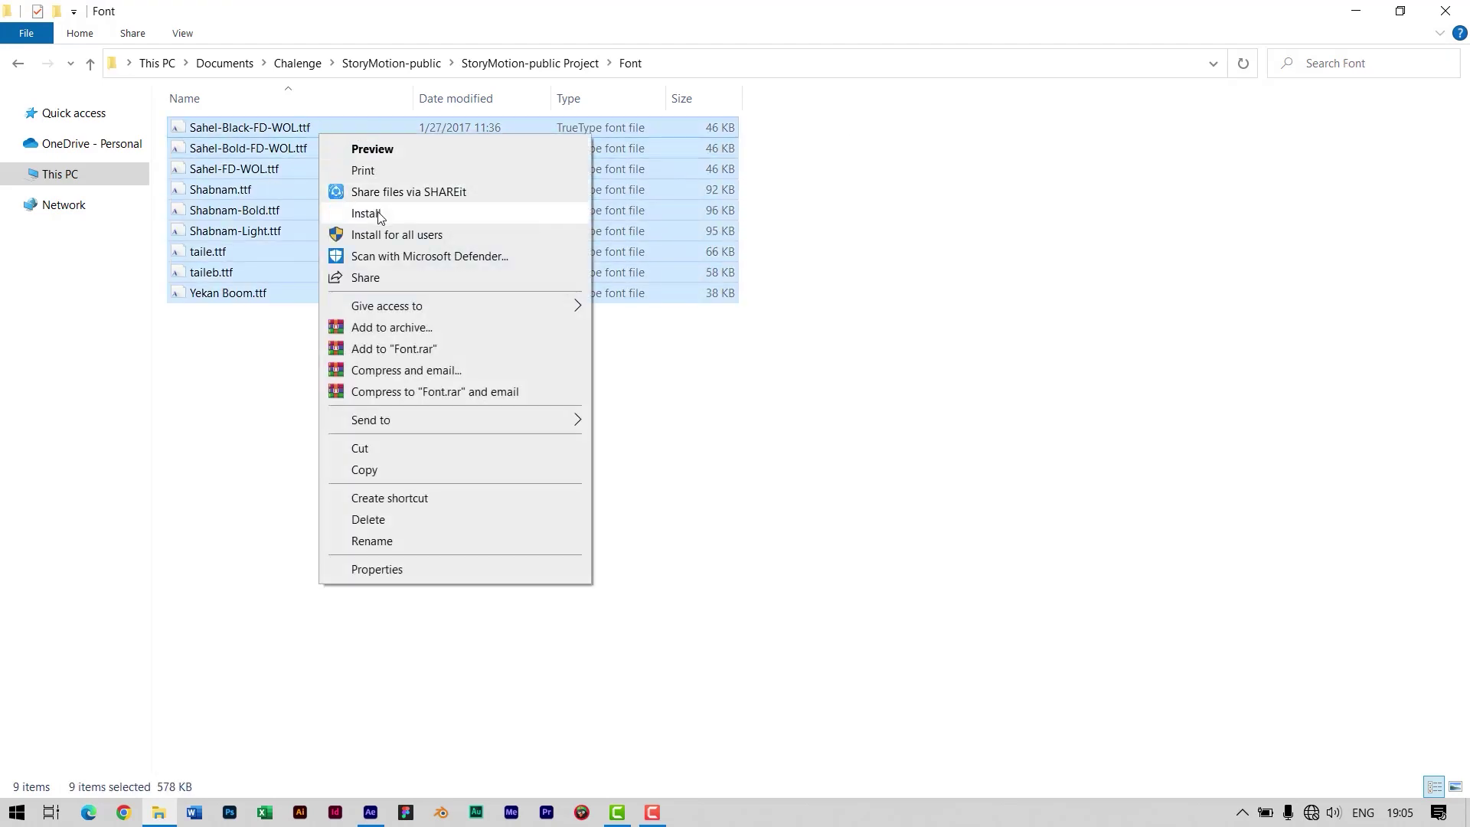
{"action": "left_click", "coordinate": [19, 67]}
{"action": "left_click", "coordinate": [18, 63]}
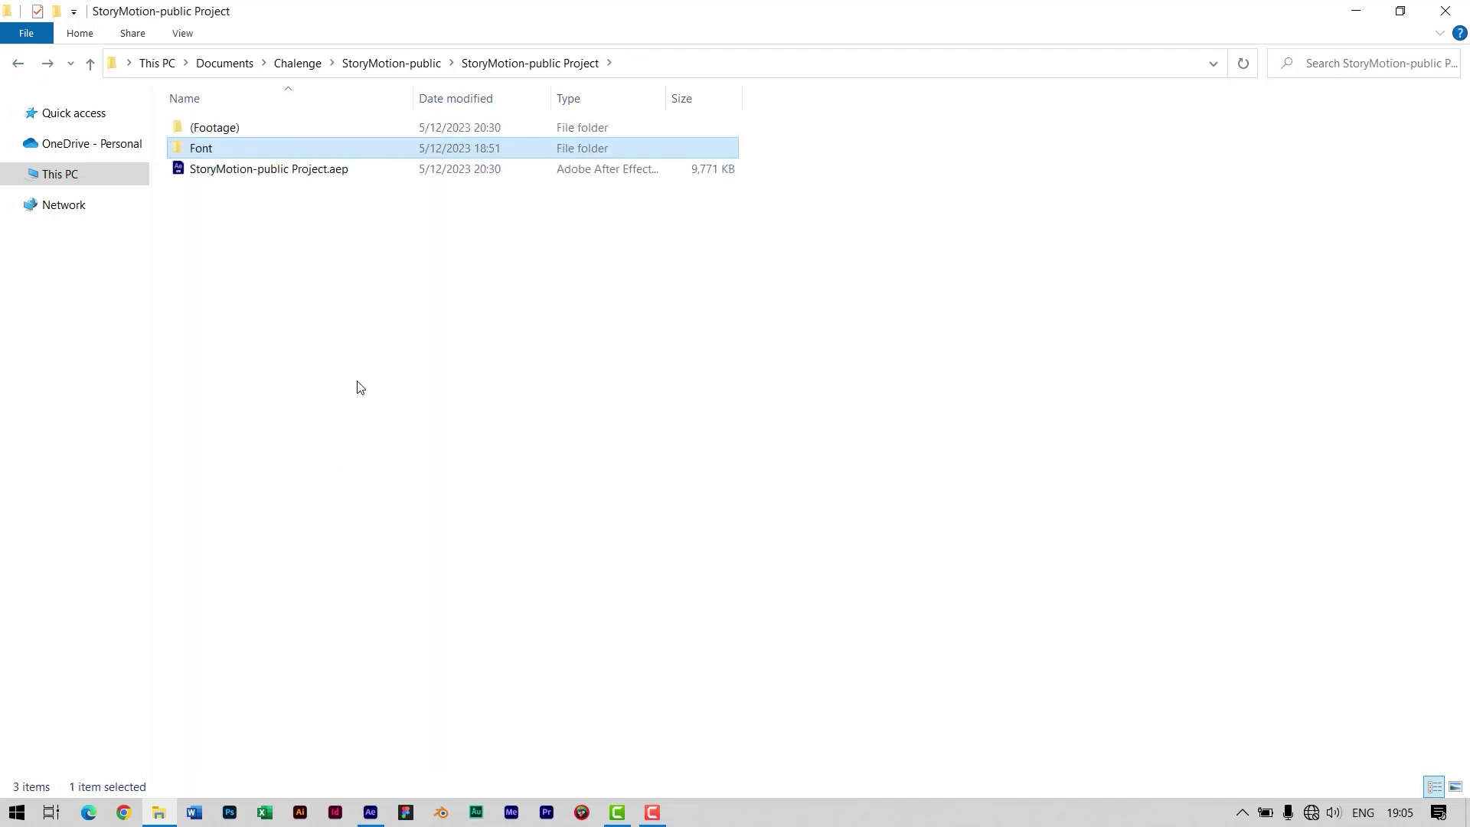
- Open the StoryMotion-public Project.aep file in After Effects
{"action": "left_click", "coordinate": [357, 386]}
{"action": "left_click", "coordinate": [290, 180]}
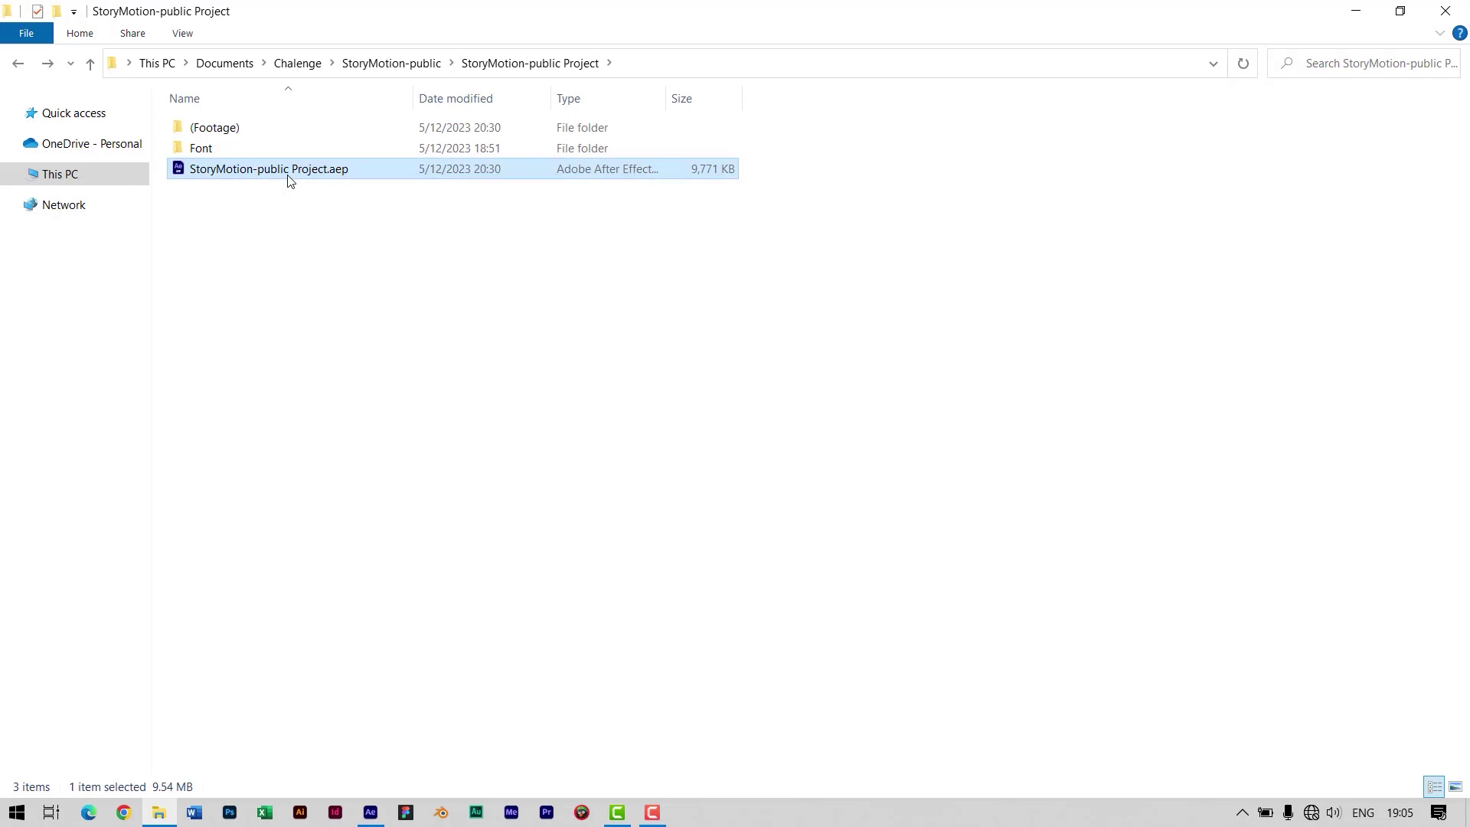
{"action": "double_click", "coordinate": [290, 180]}
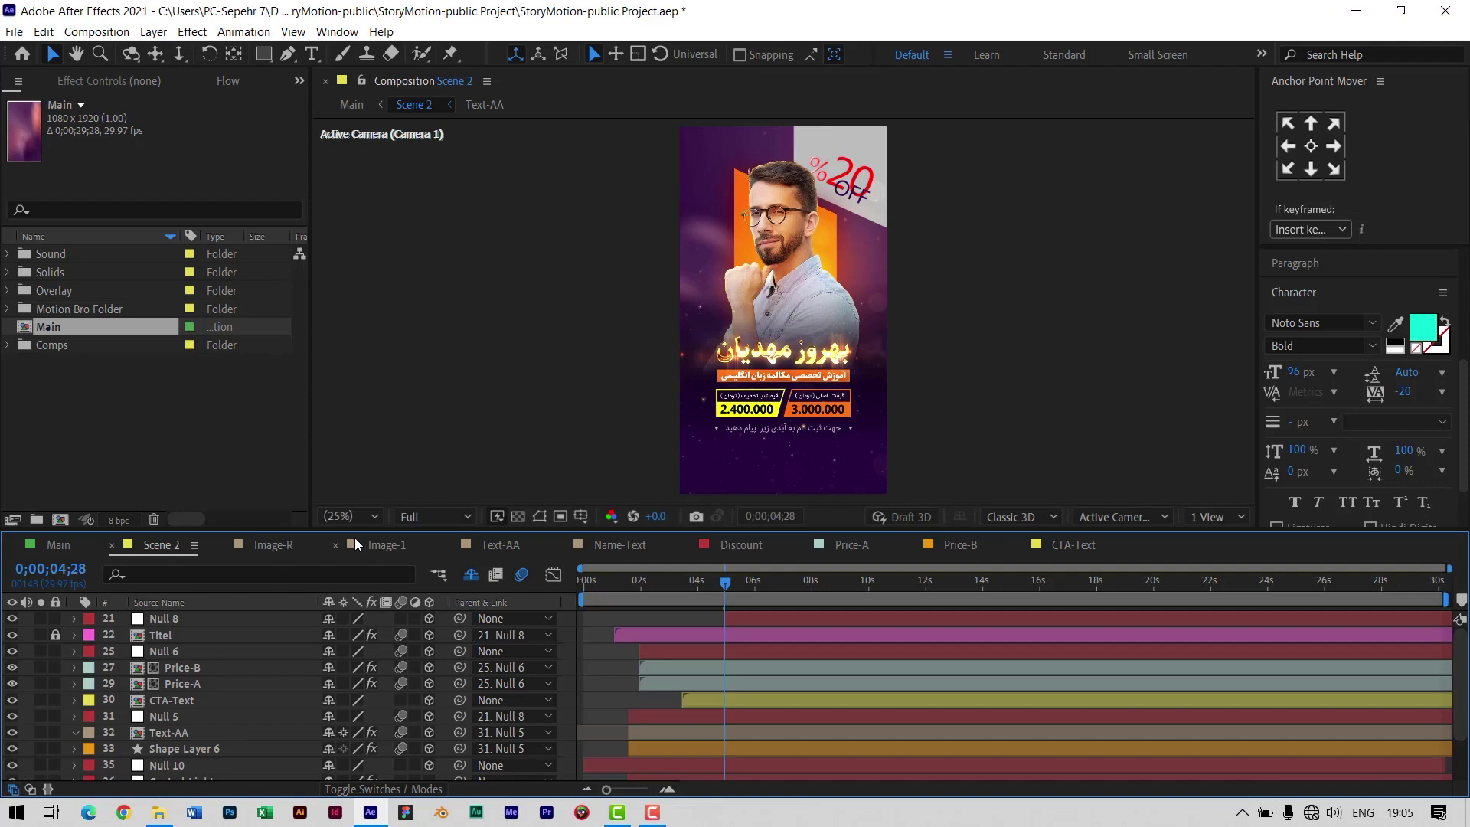
- Look through the layers of the Main composition and view the Scene 2 composition
{"action": "left_click", "coordinate": [62, 548]}
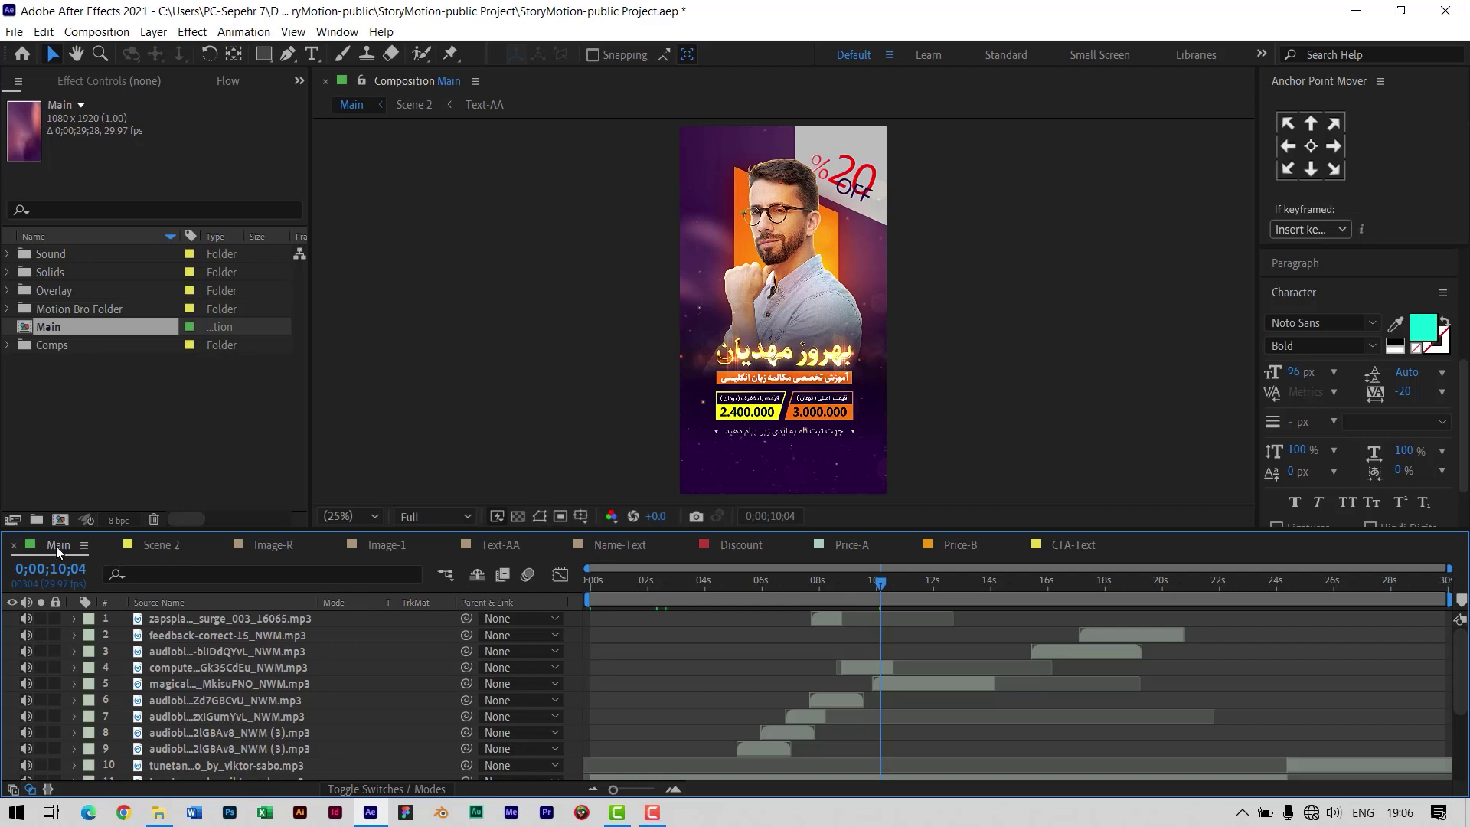
{"action": "left_click", "coordinate": [804, 719]}
{"action": "scroll", "coordinate": [806, 720], "scroll_direction": "down", "scroll_amount": 4}
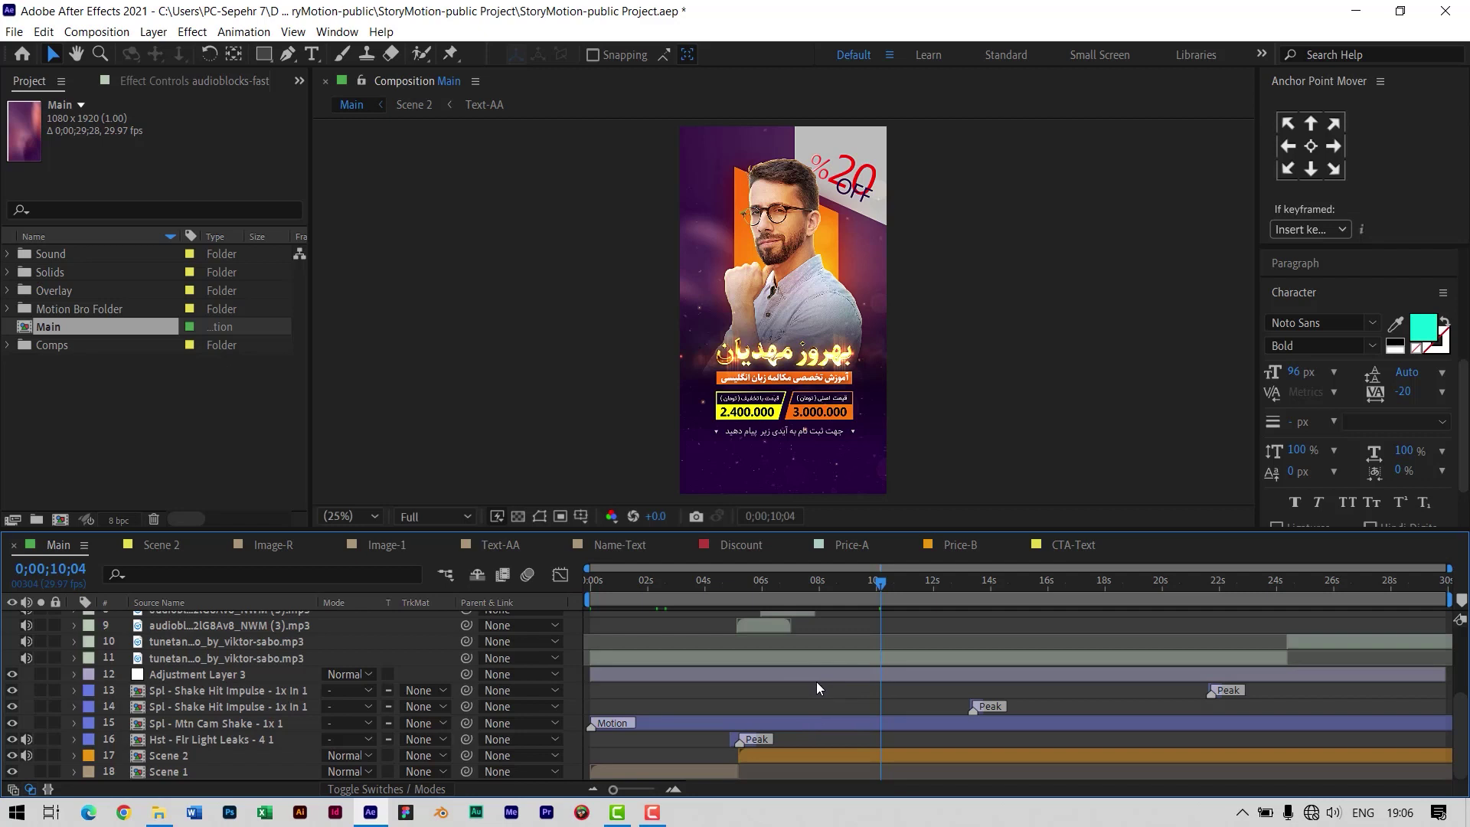
{"action": "left_click", "coordinate": [161, 546]}
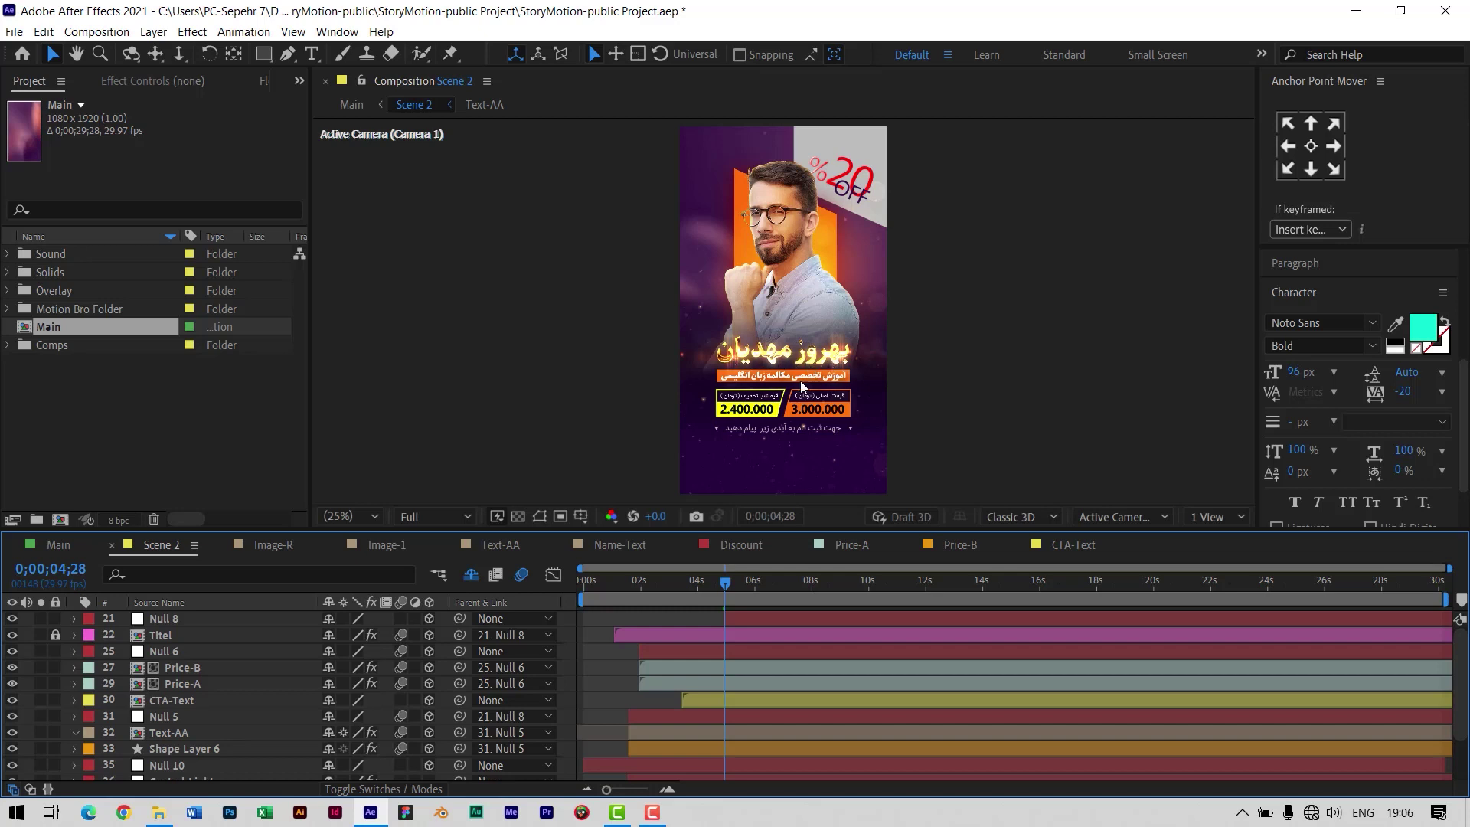
- Add the transformed.png picture from the StoryMotion-public folder to the Image-R composition as a layer above Story-3.psd
{"action": "left_click", "coordinate": [265, 545]}
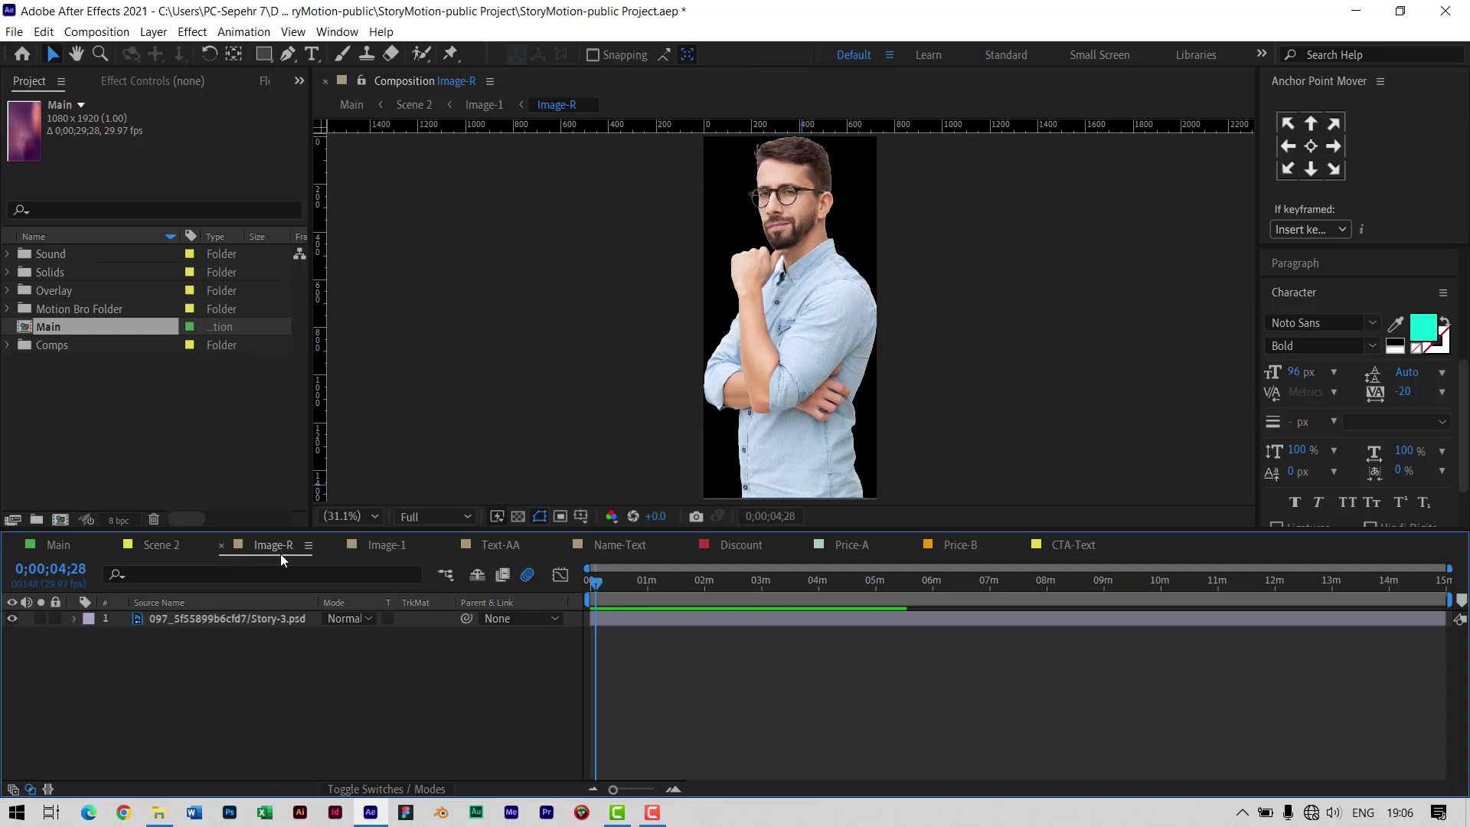
{"action": "left_click", "coordinate": [213, 618]}
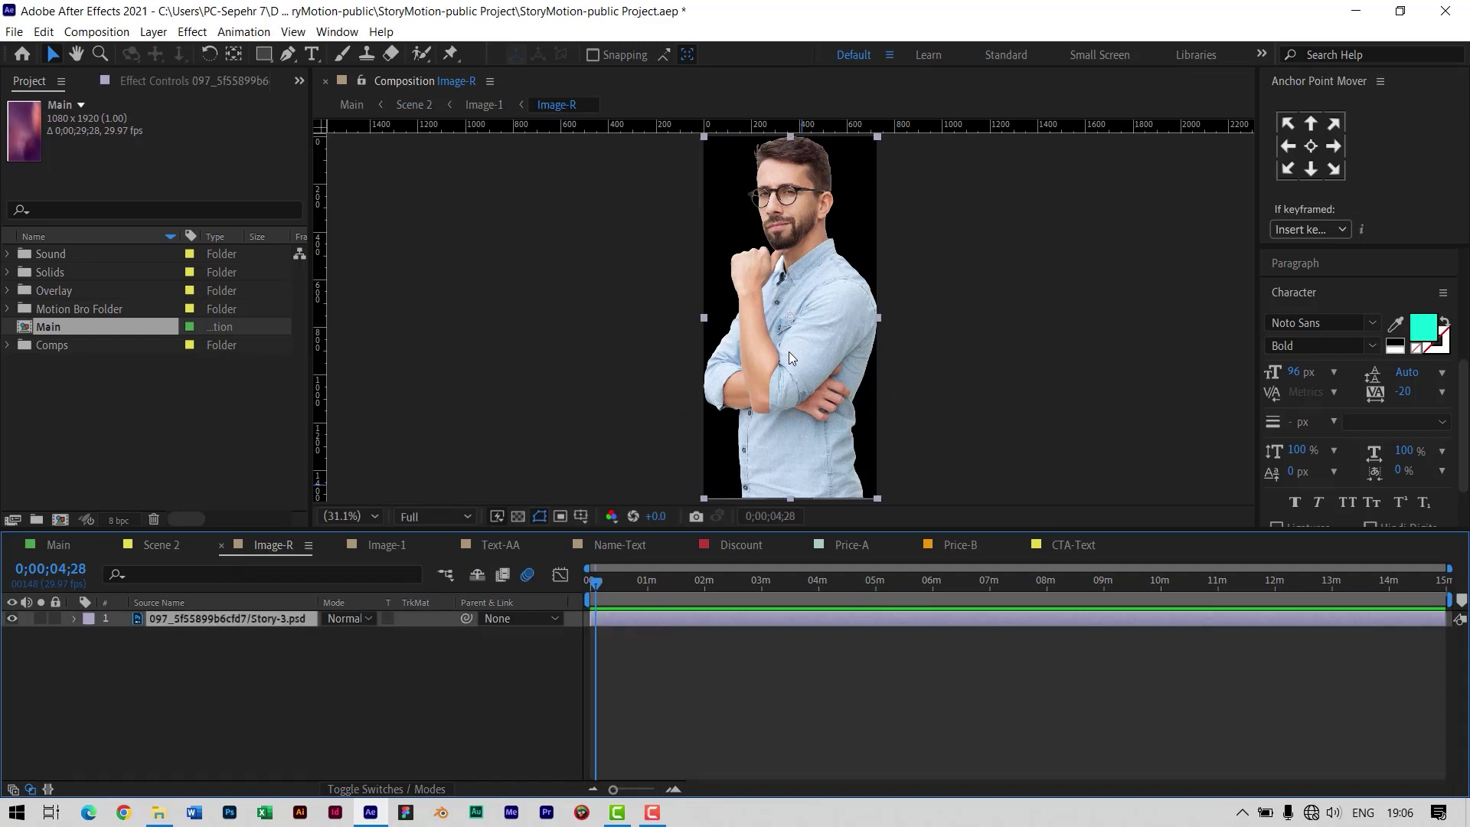
{"action": "left_click", "coordinate": [182, 665]}
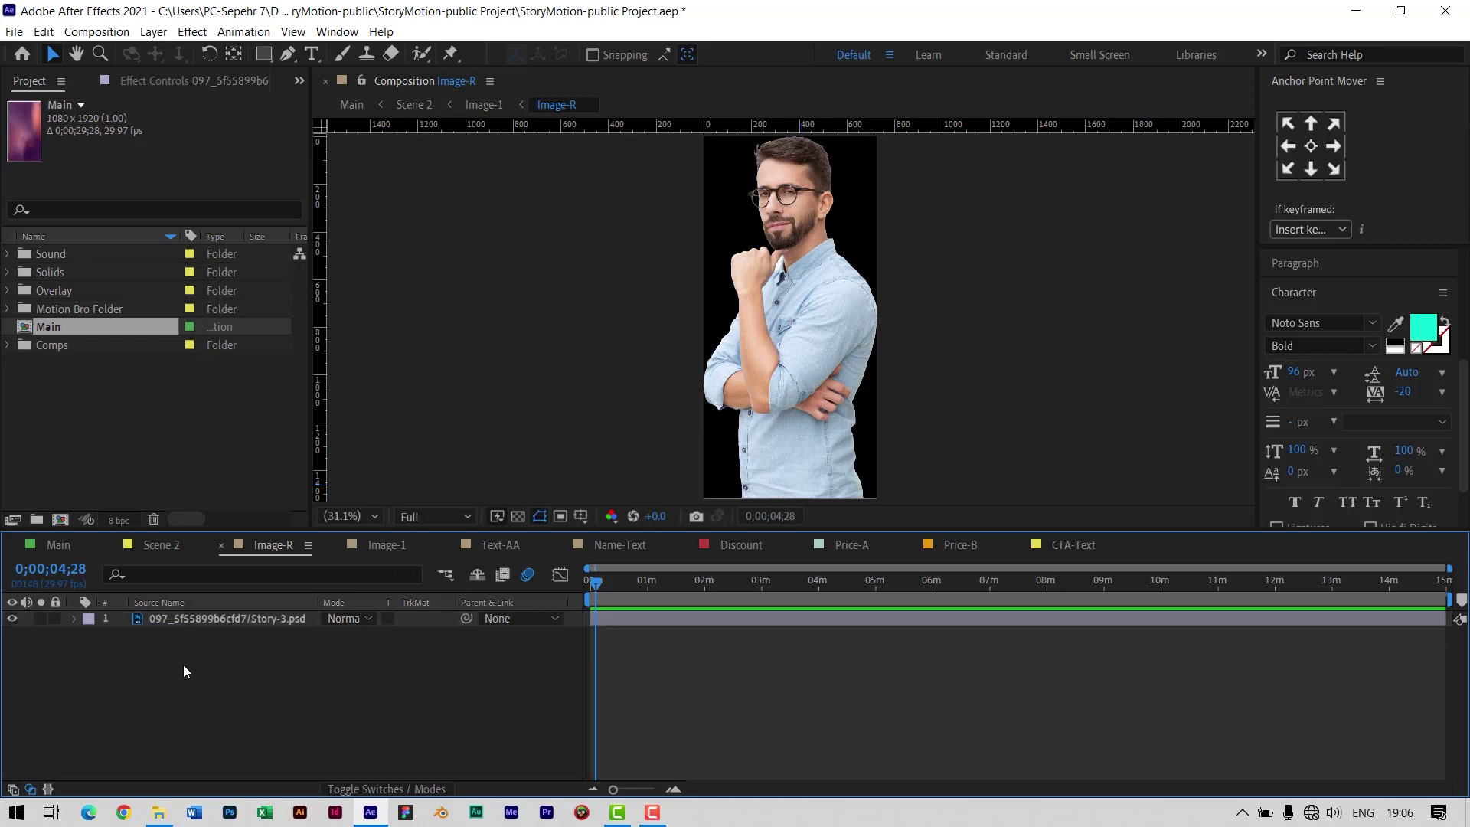
{"action": "left_click", "coordinate": [194, 622]}
{"action": "left_click", "coordinate": [167, 819]}
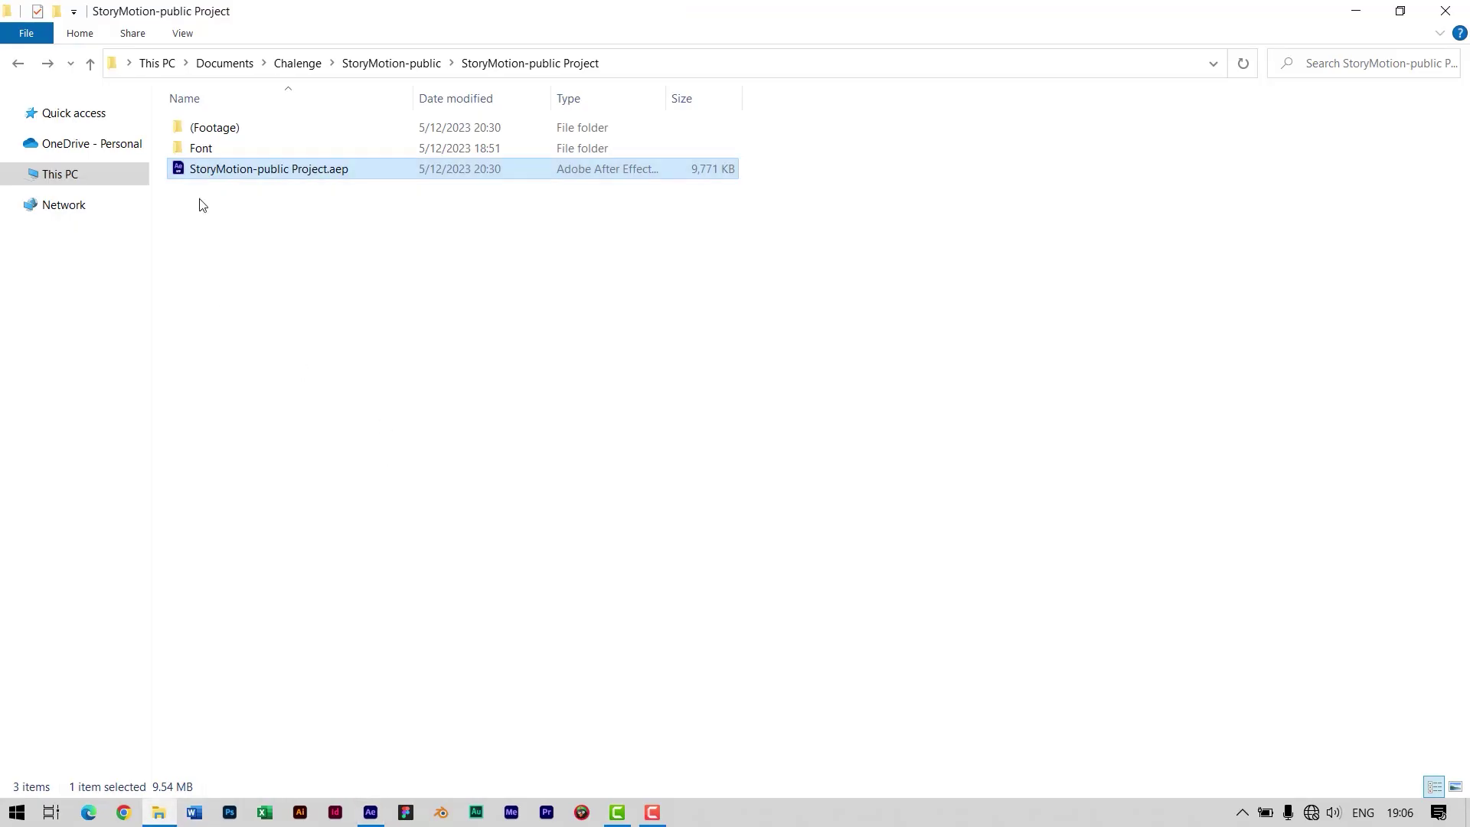
{"action": "left_click", "coordinate": [414, 63]}
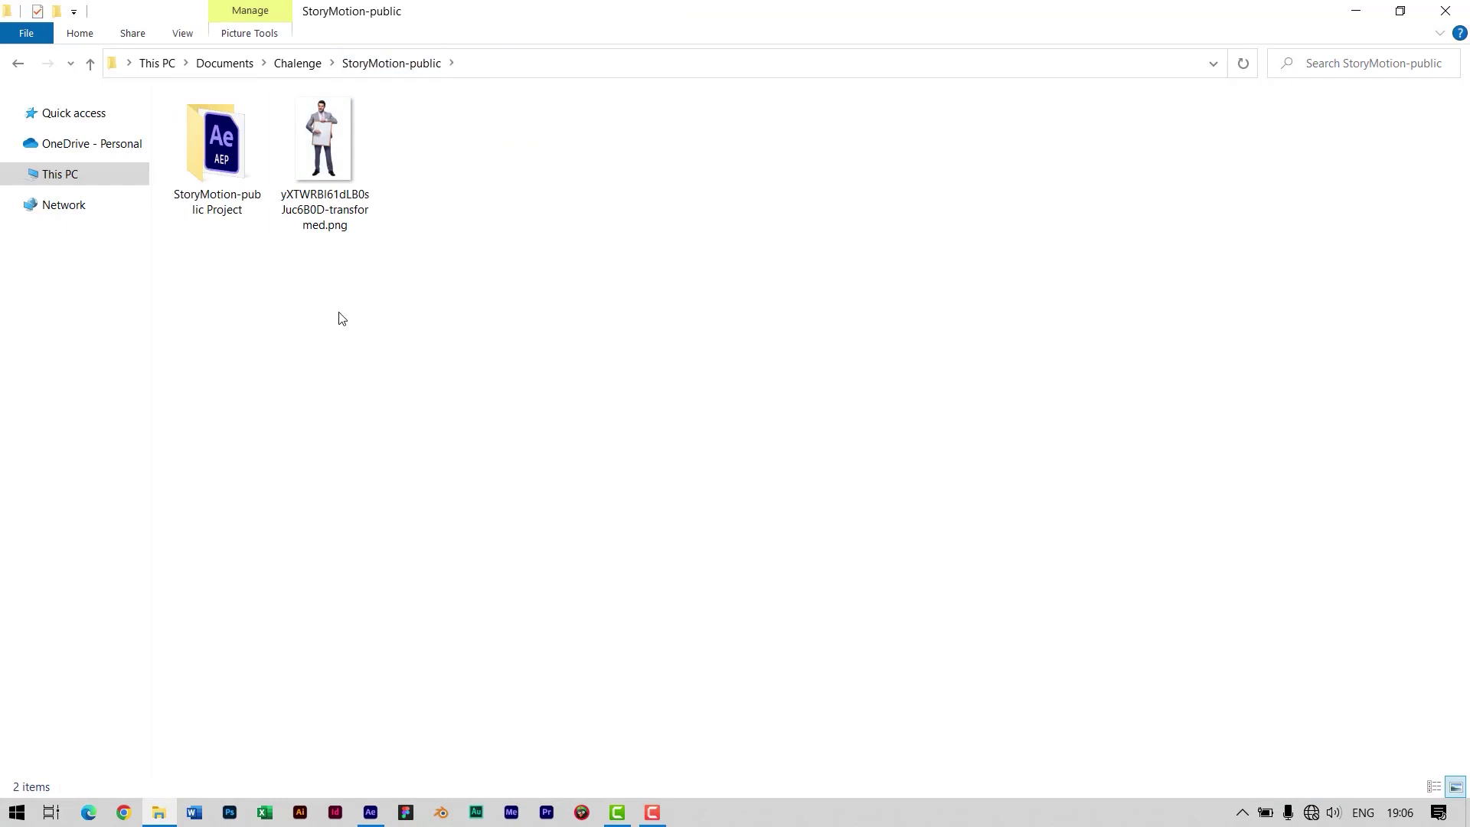
{"action": "left_click_drag", "start_coordinate": [321, 145], "coordinate": [232, 700]}
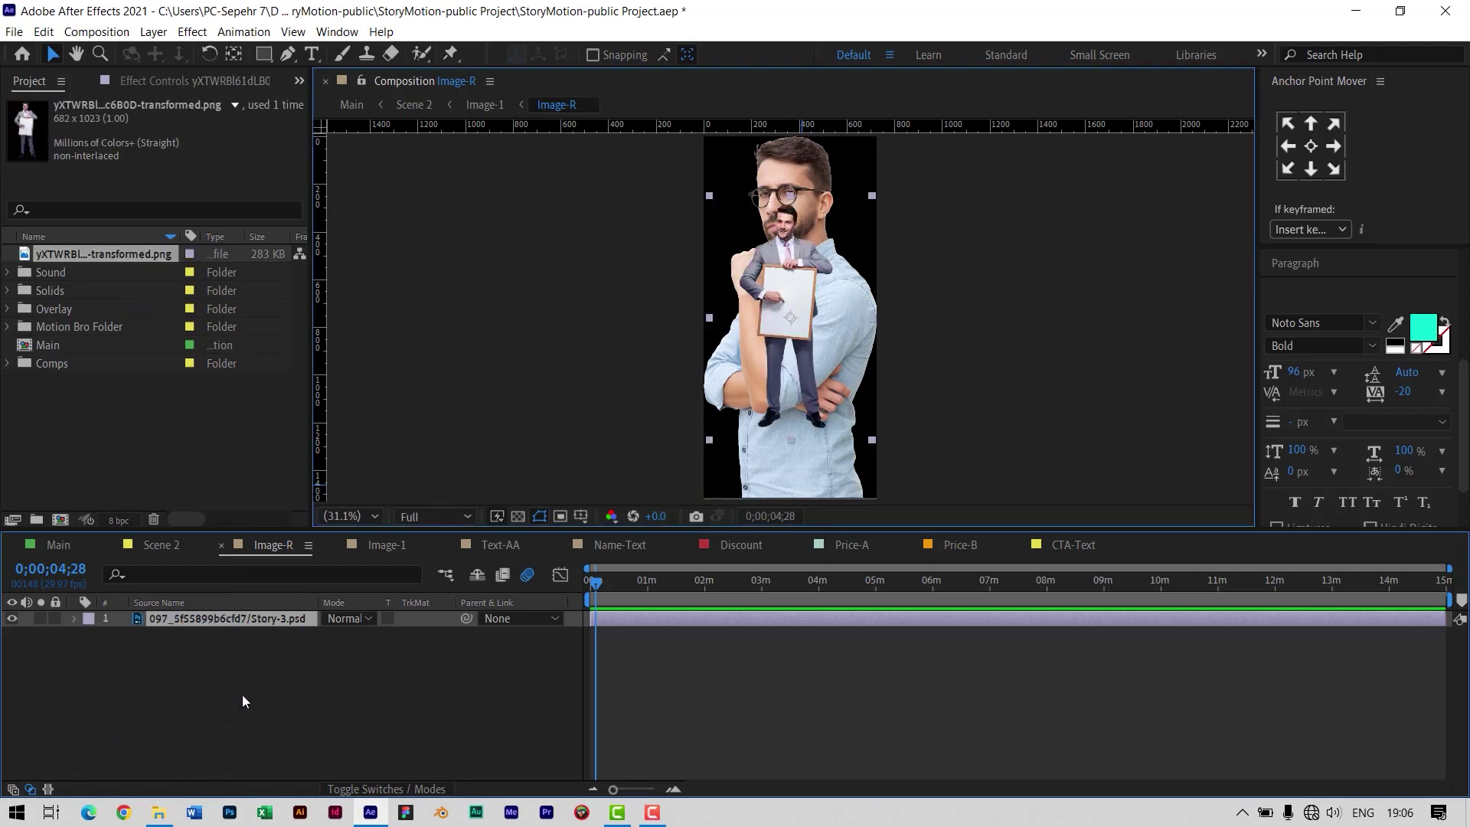
- Scale the new picture layer in Image-R to 181% and reposition it so the man fills the frame from the head down
{"action": "left_click", "coordinate": [195, 617]}
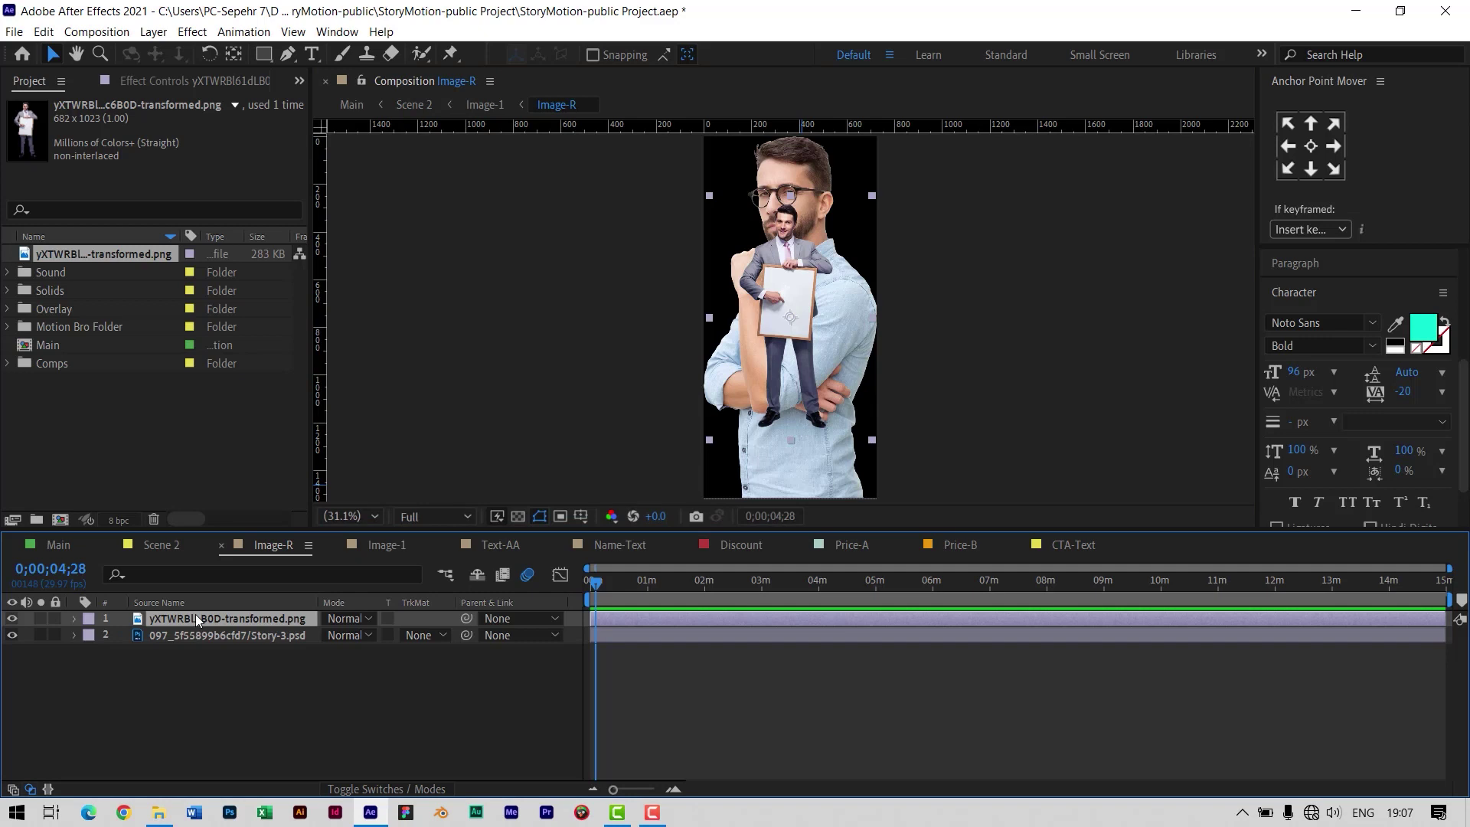
{"action": "key", "text": "s"}
{"action": "left_click_drag", "start_coordinate": [352, 641], "coordinate": [174, 644]}
{"action": "left_click_drag", "start_coordinate": [352, 644], "coordinate": [418, 633]}
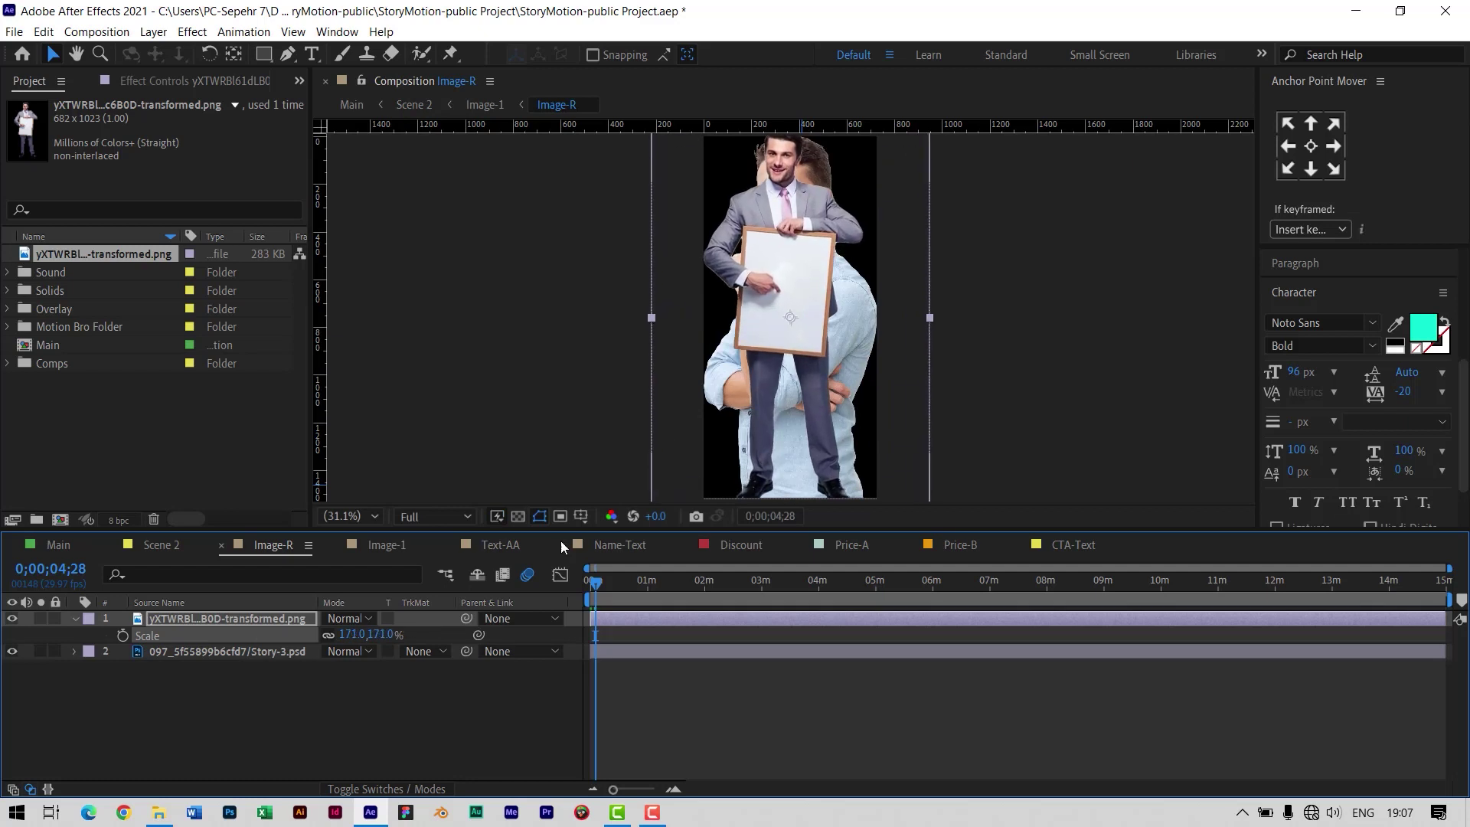
{"action": "left_click_drag", "start_coordinate": [811, 260], "coordinate": [824, 273]}
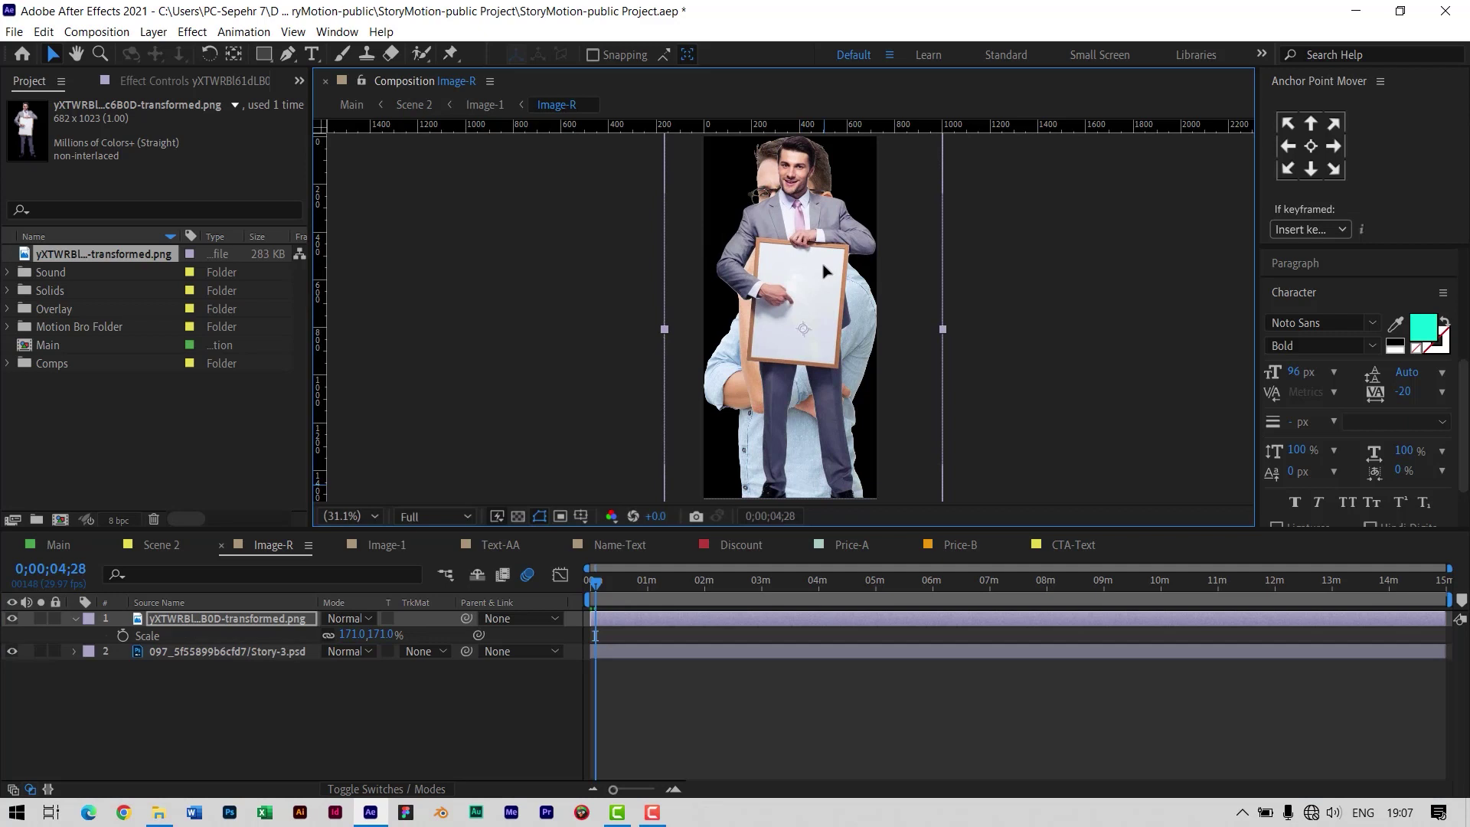
{"action": "left_click_drag", "start_coordinate": [346, 636], "coordinate": [356, 634]}
{"action": "left_click_drag", "start_coordinate": [813, 294], "coordinate": [806, 304]}
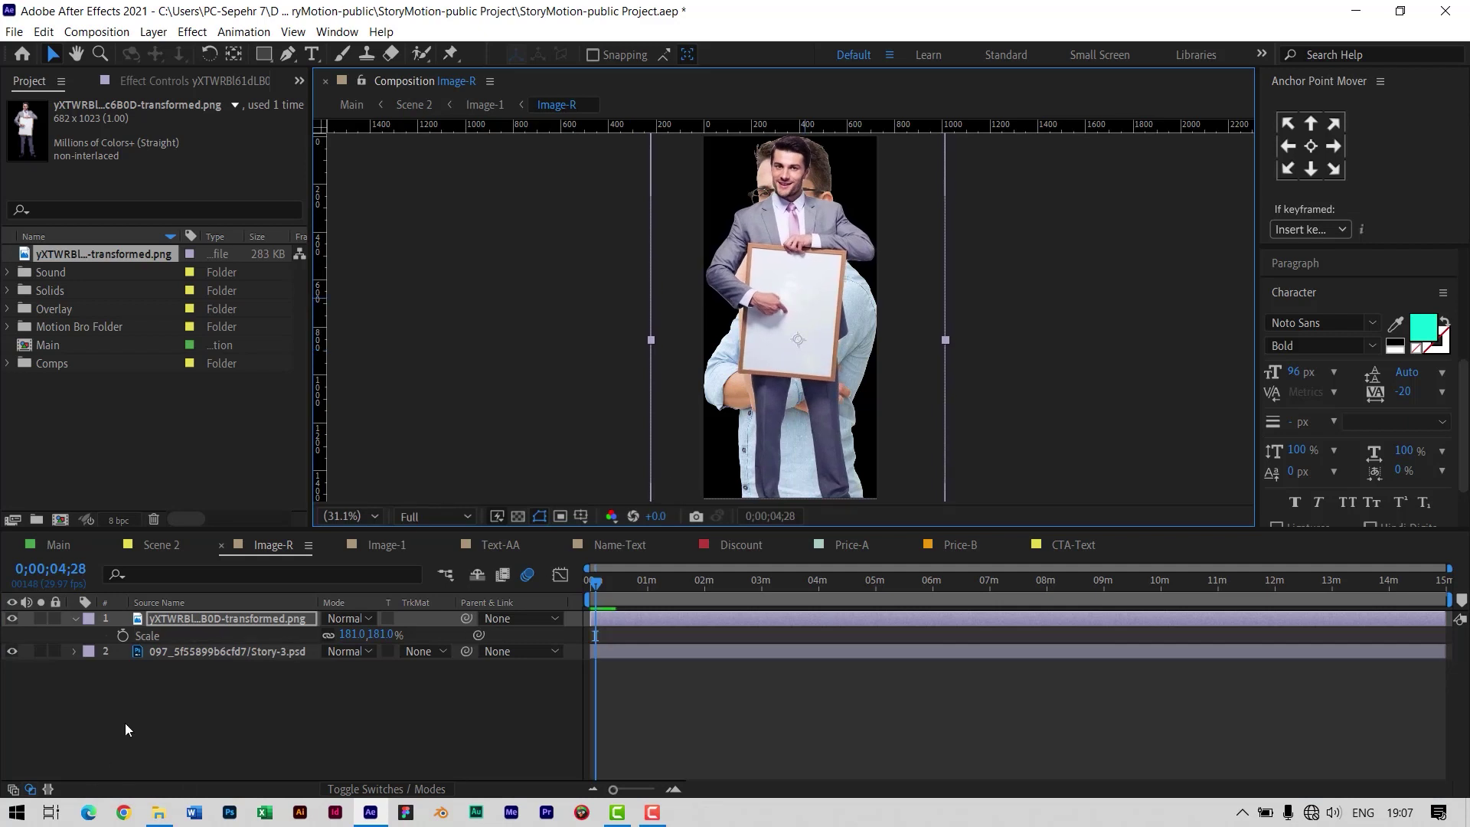
- Hide the Story-3.psd layer in Image-R and check the replaced picture in the Main composition
{"action": "left_click", "coordinate": [167, 651]}
{"action": "left_click", "coordinate": [11, 651]}
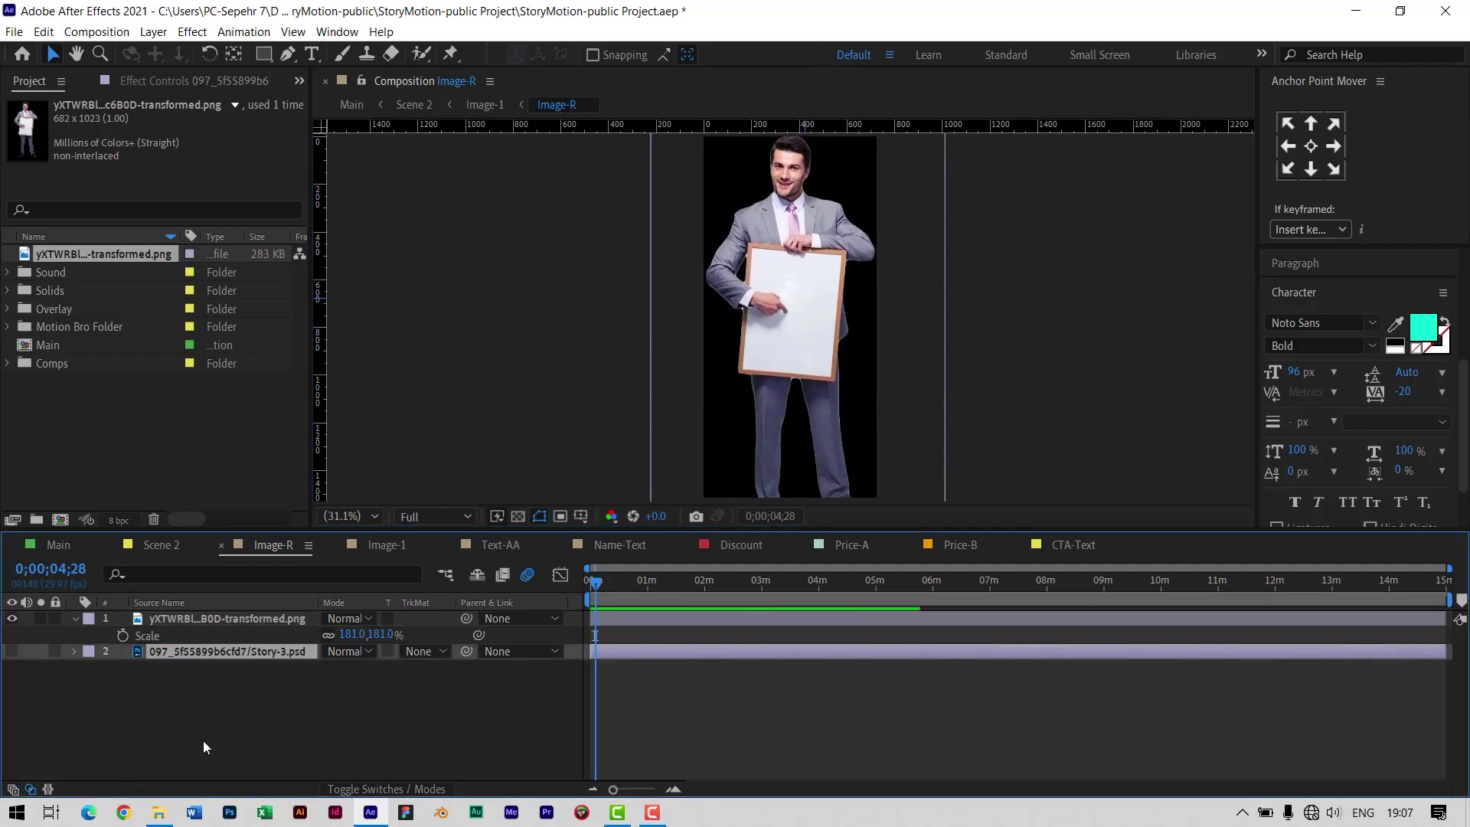
{"action": "left_click", "coordinate": [53, 545]}
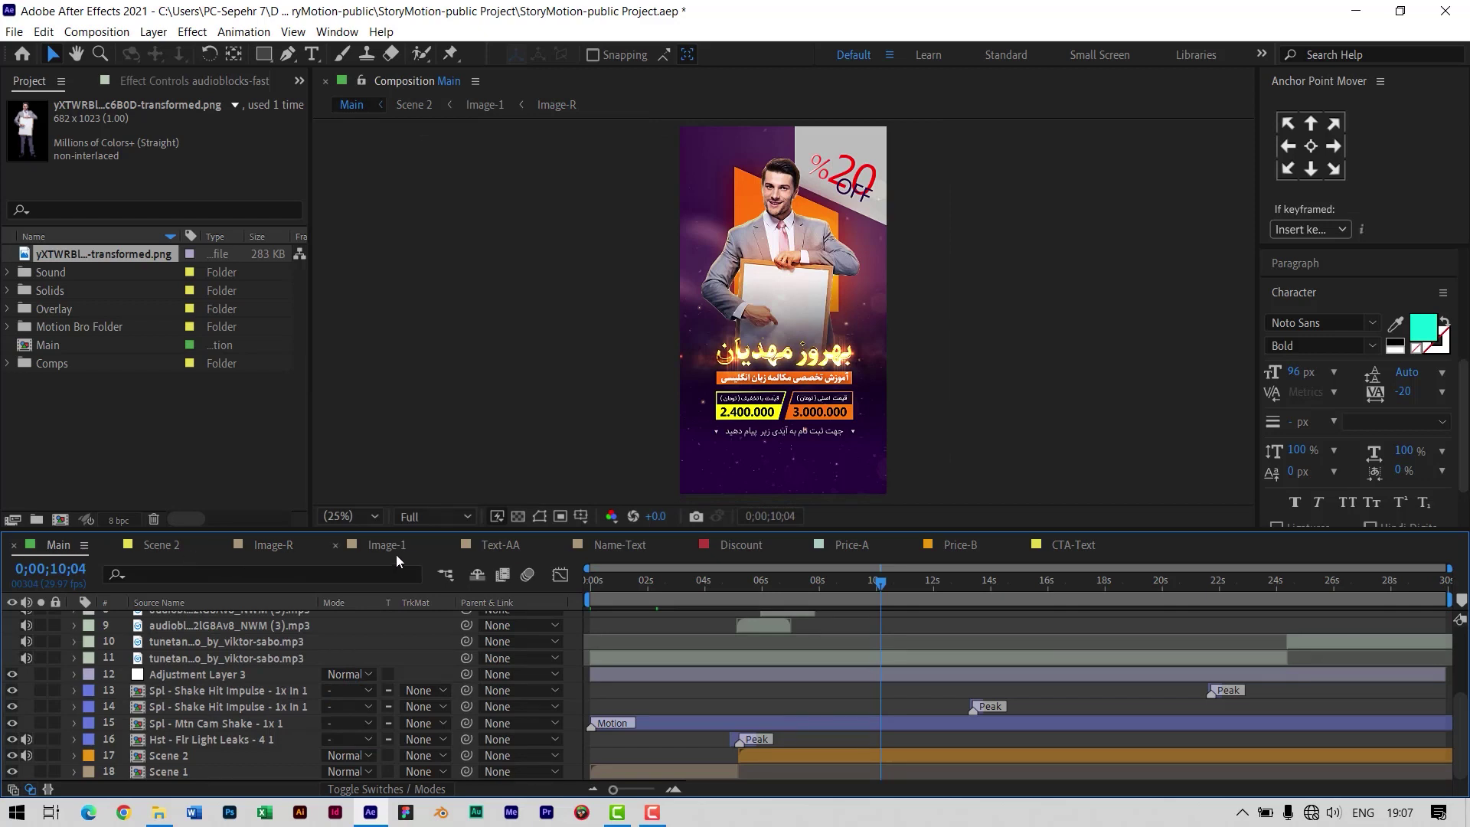
- Move Shape Layer 1, the fade matte in the Image-1 composition, slightly upward over the picture
{"action": "left_click", "coordinate": [260, 546]}
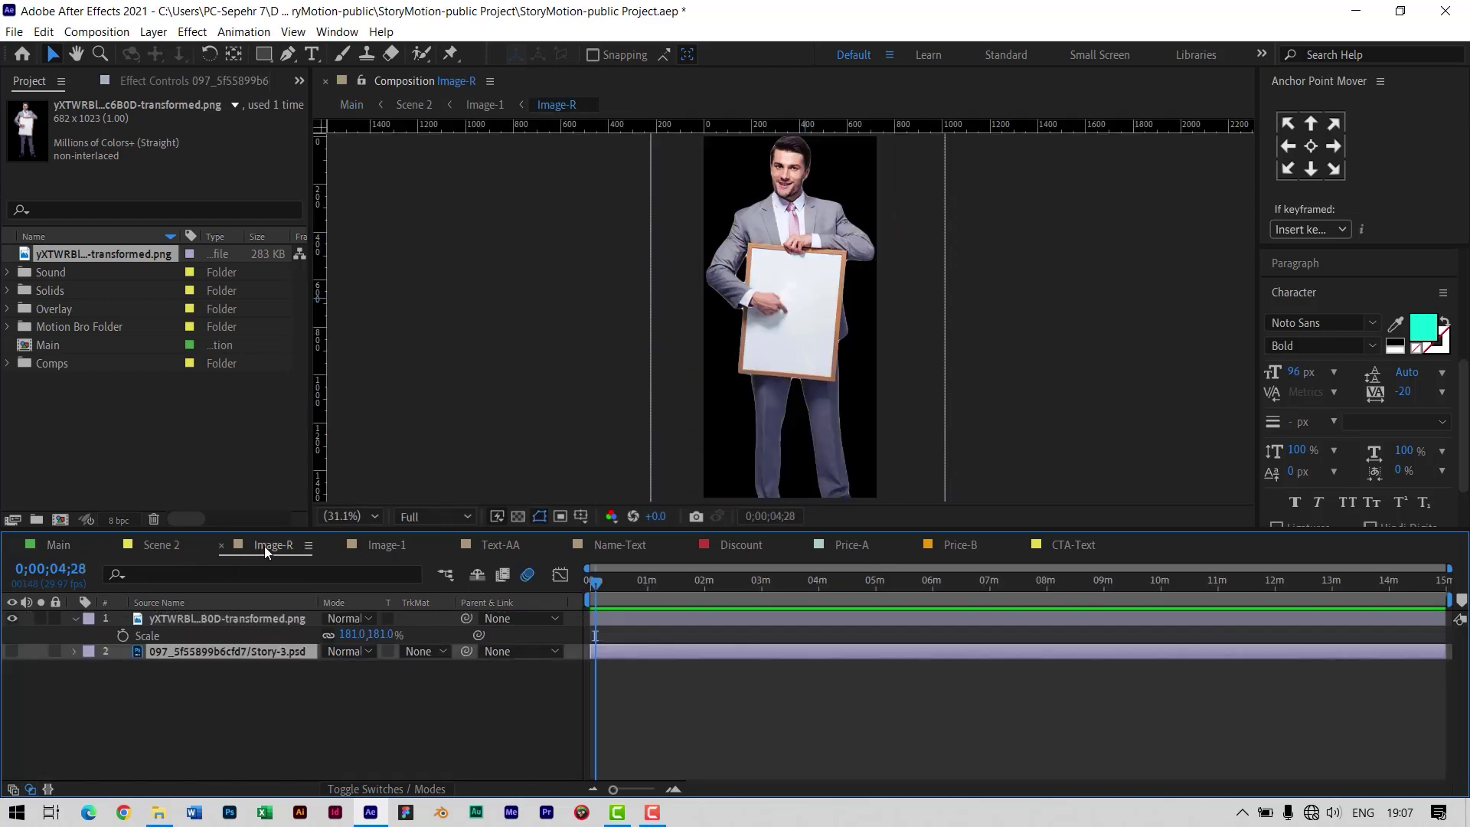
{"action": "left_click", "coordinate": [384, 545]}
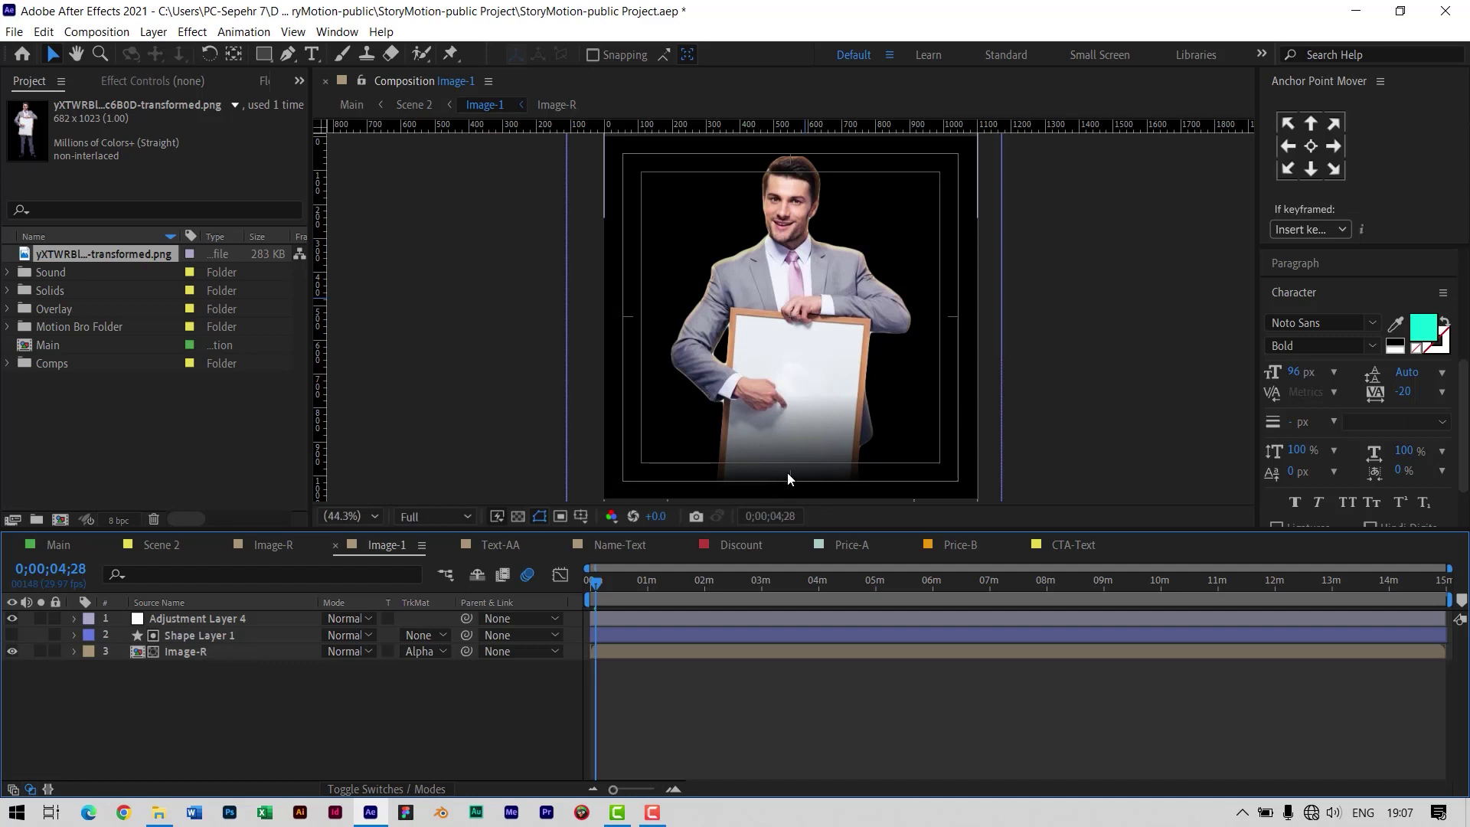
{"action": "left_click", "coordinate": [198, 635]}
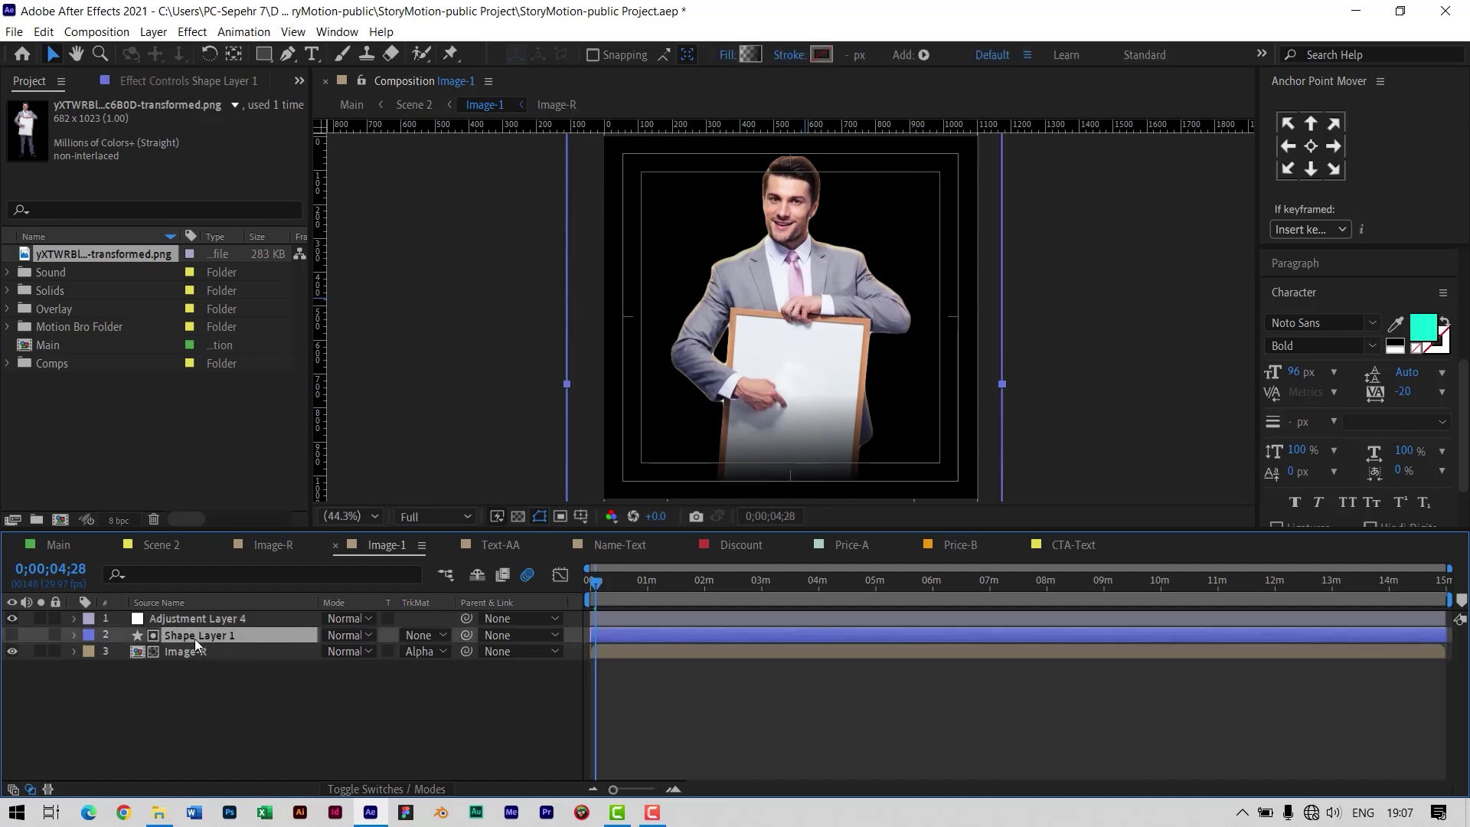
{"action": "left_click_drag", "start_coordinate": [810, 435], "coordinate": [812, 417]}
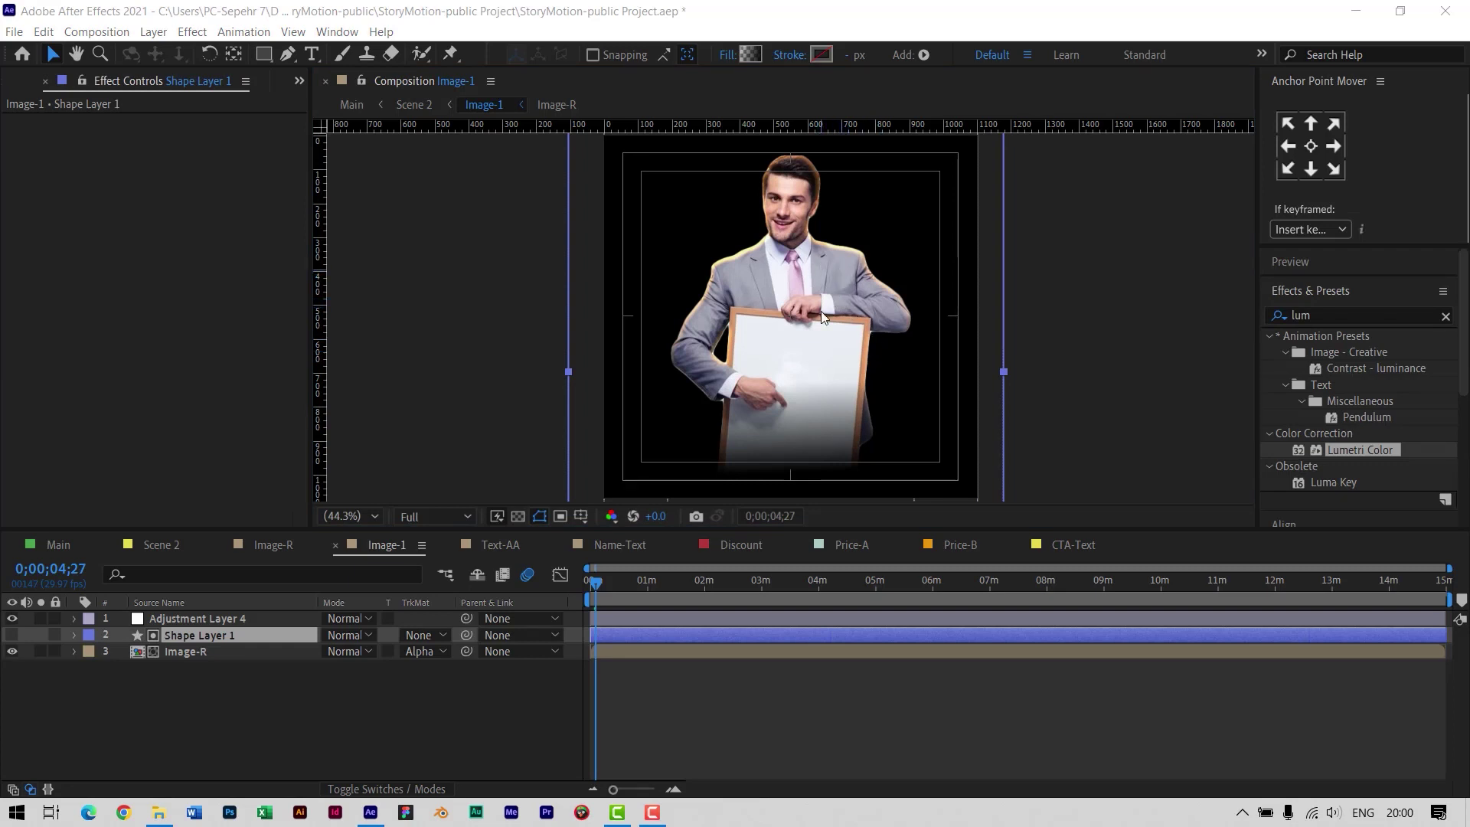
- Examine the CC Light Sweep effects on Adjustment Layer 4 in Image-1 and the man's edge lighting in the Main composition
{"action": "left_click", "coordinate": [194, 620]}
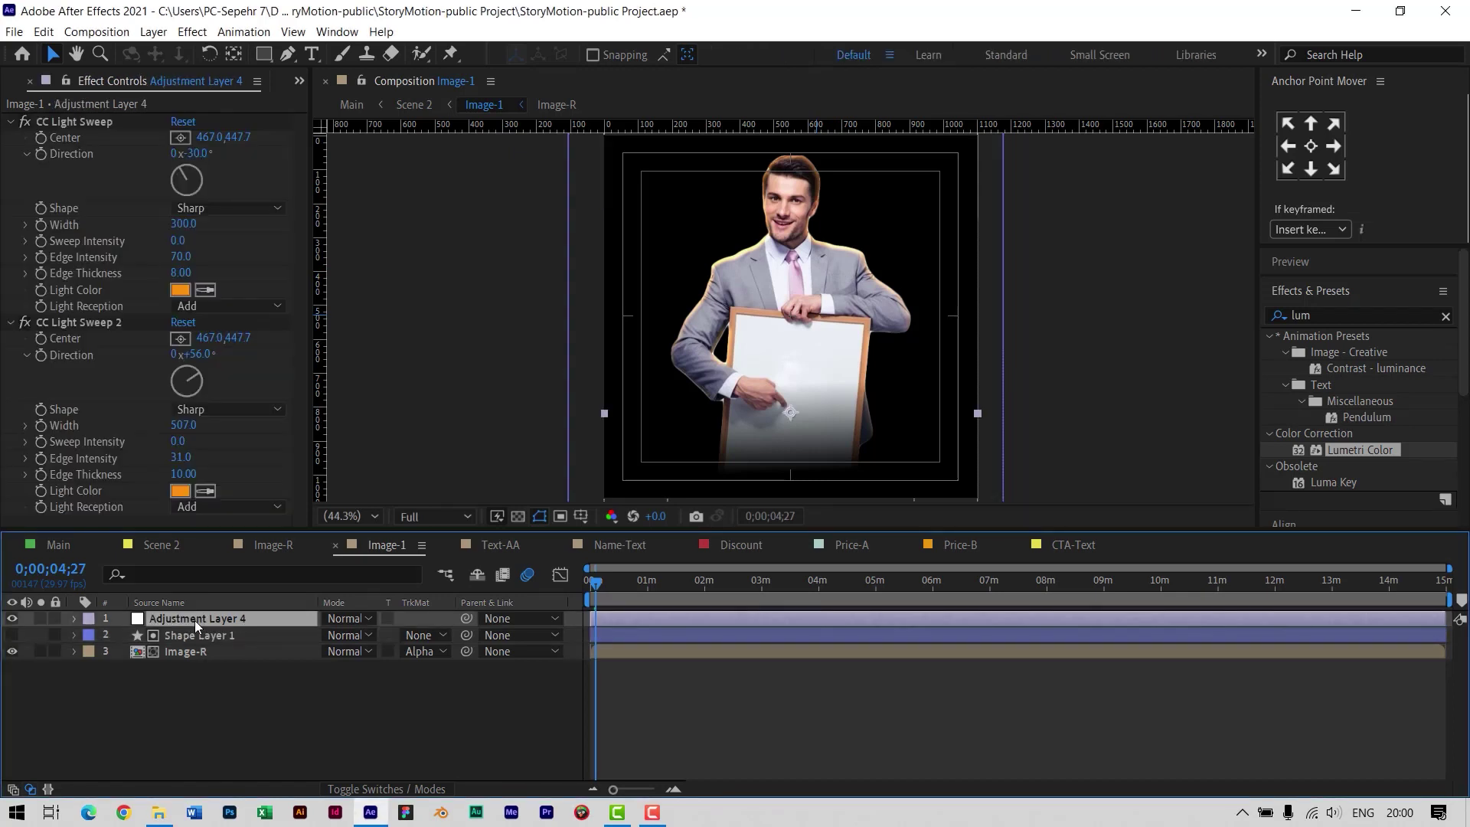
{"action": "left_click", "coordinate": [86, 109]}
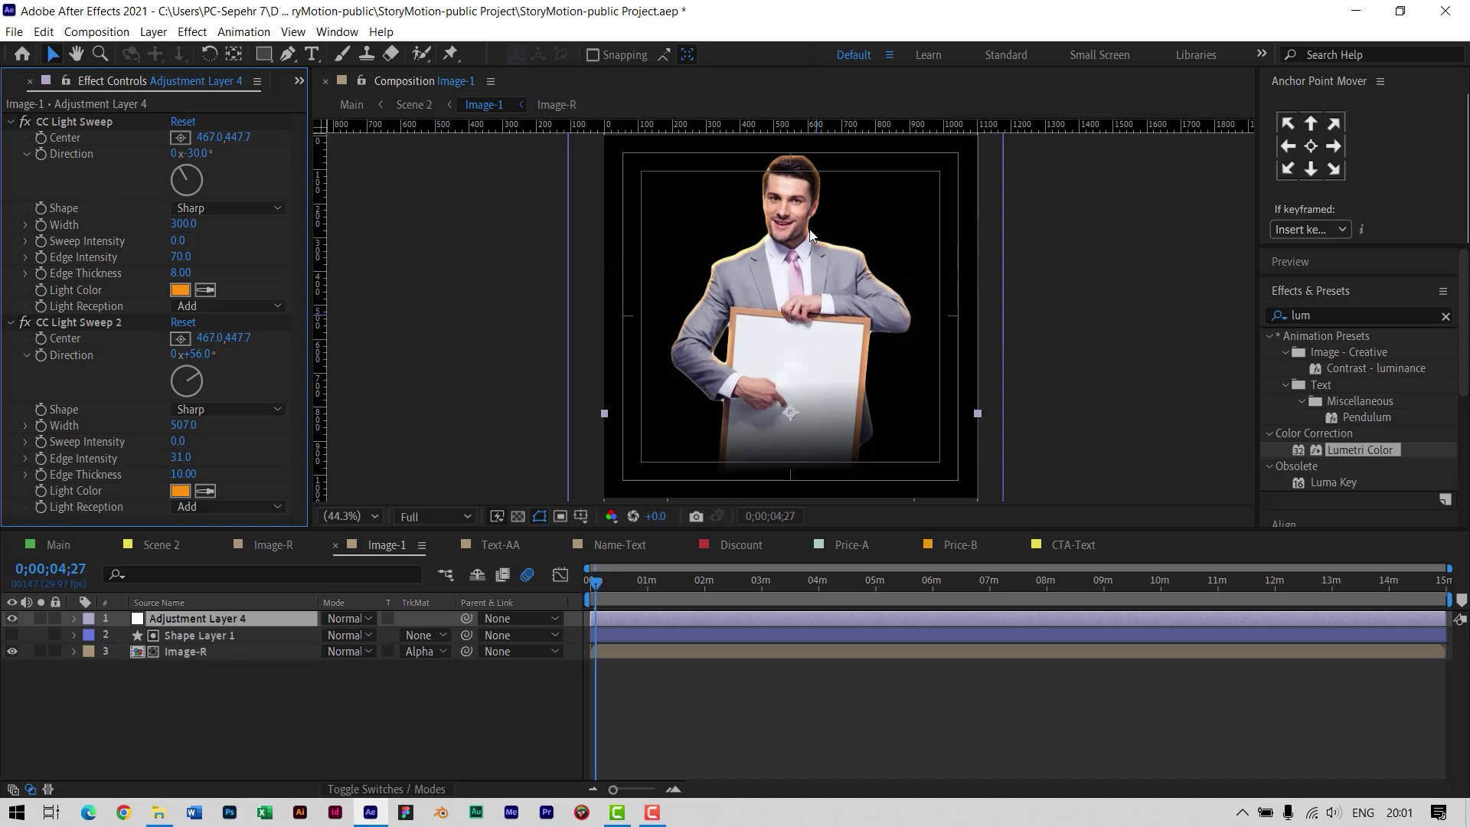
{"action": "left_click", "coordinate": [59, 545]}
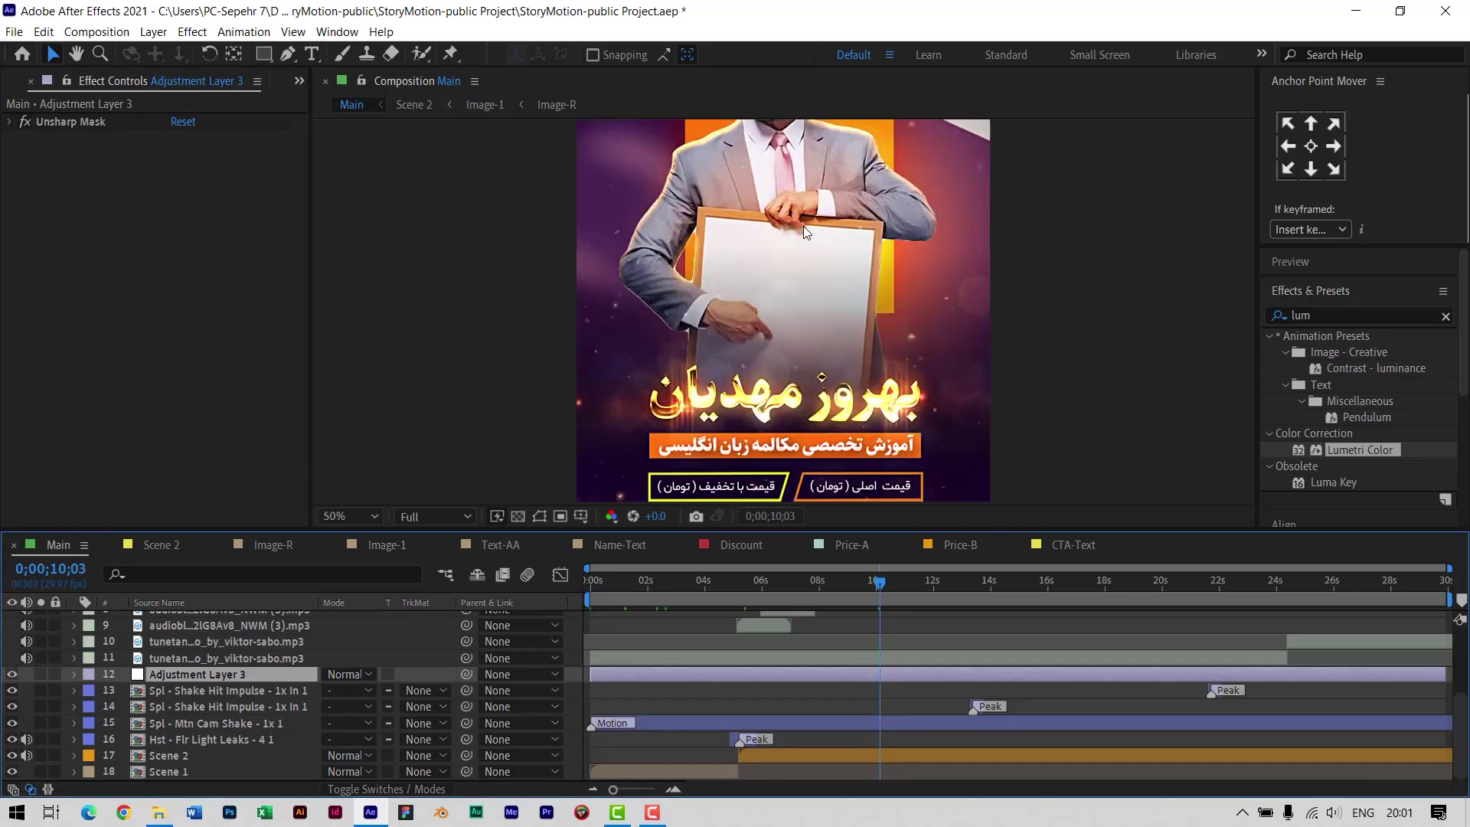
{"action": "left_click", "coordinate": [824, 187]}
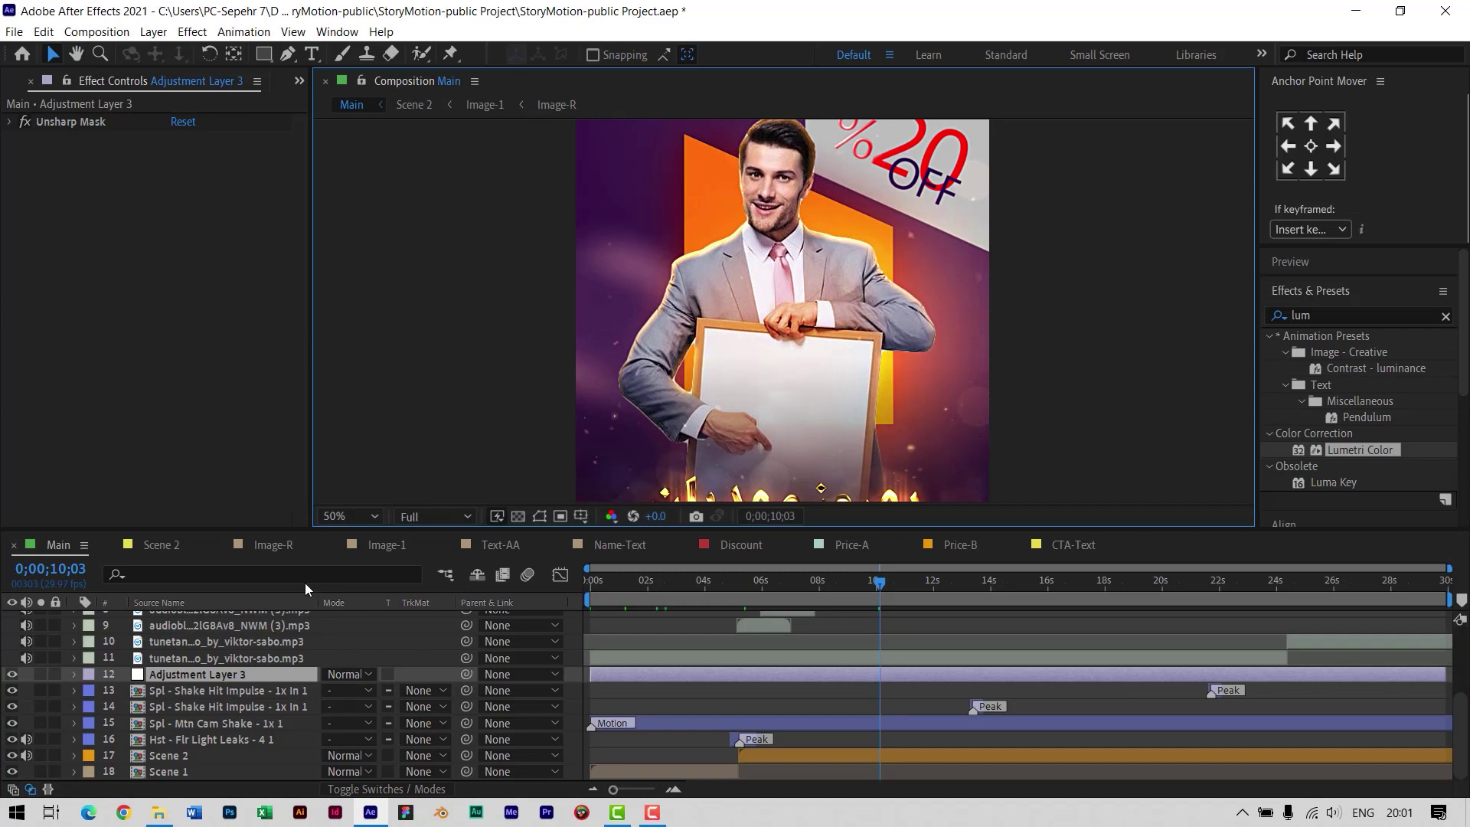
- On Adjustment Layer 4 in Image-1, set CC Light Sweep's direction to 42° and CC Light Sweep 2's to 44°, and check the result in Main
{"action": "left_click", "coordinate": [384, 546]}
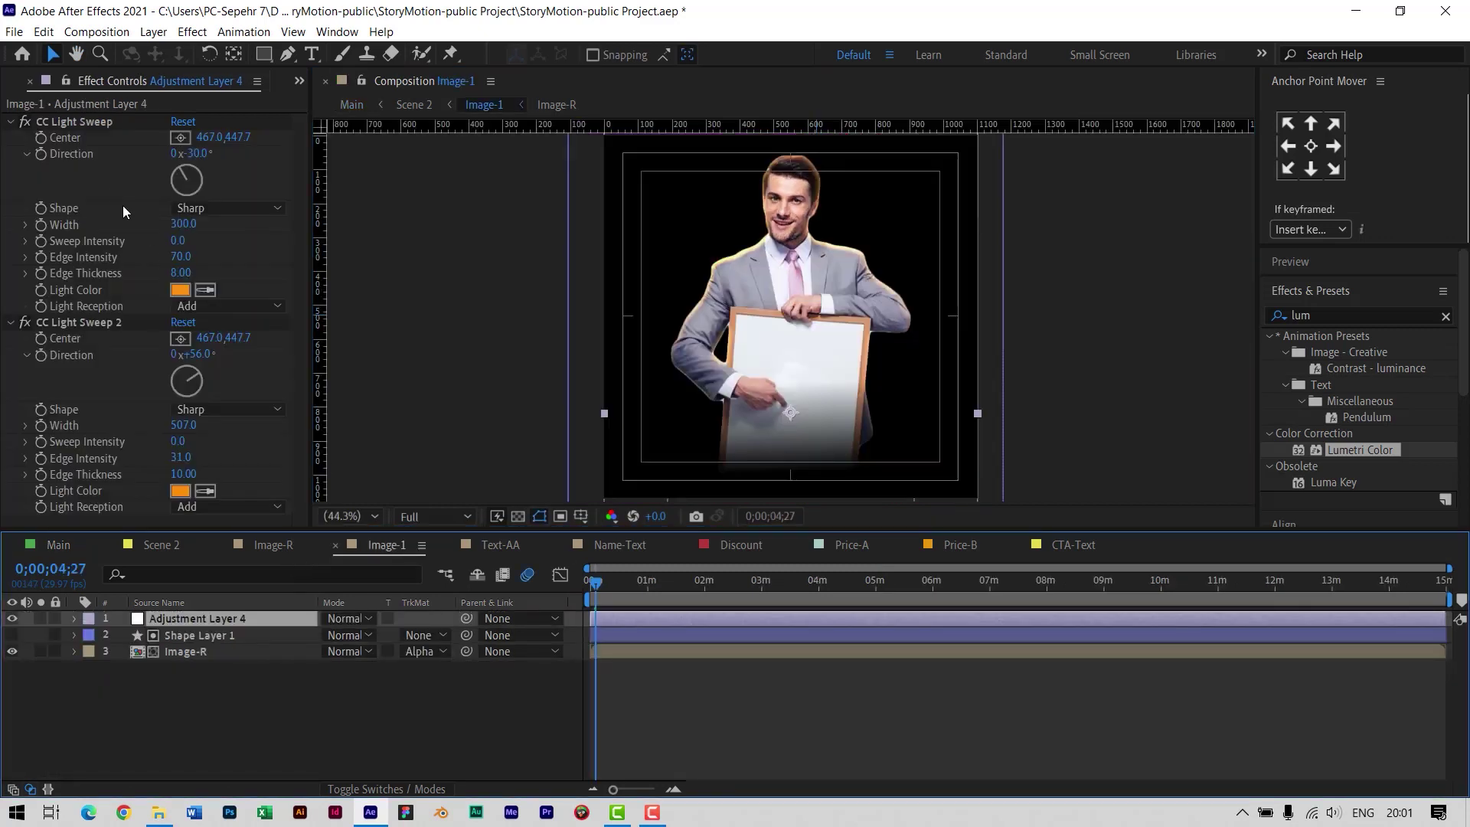
{"action": "left_click", "coordinate": [78, 119]}
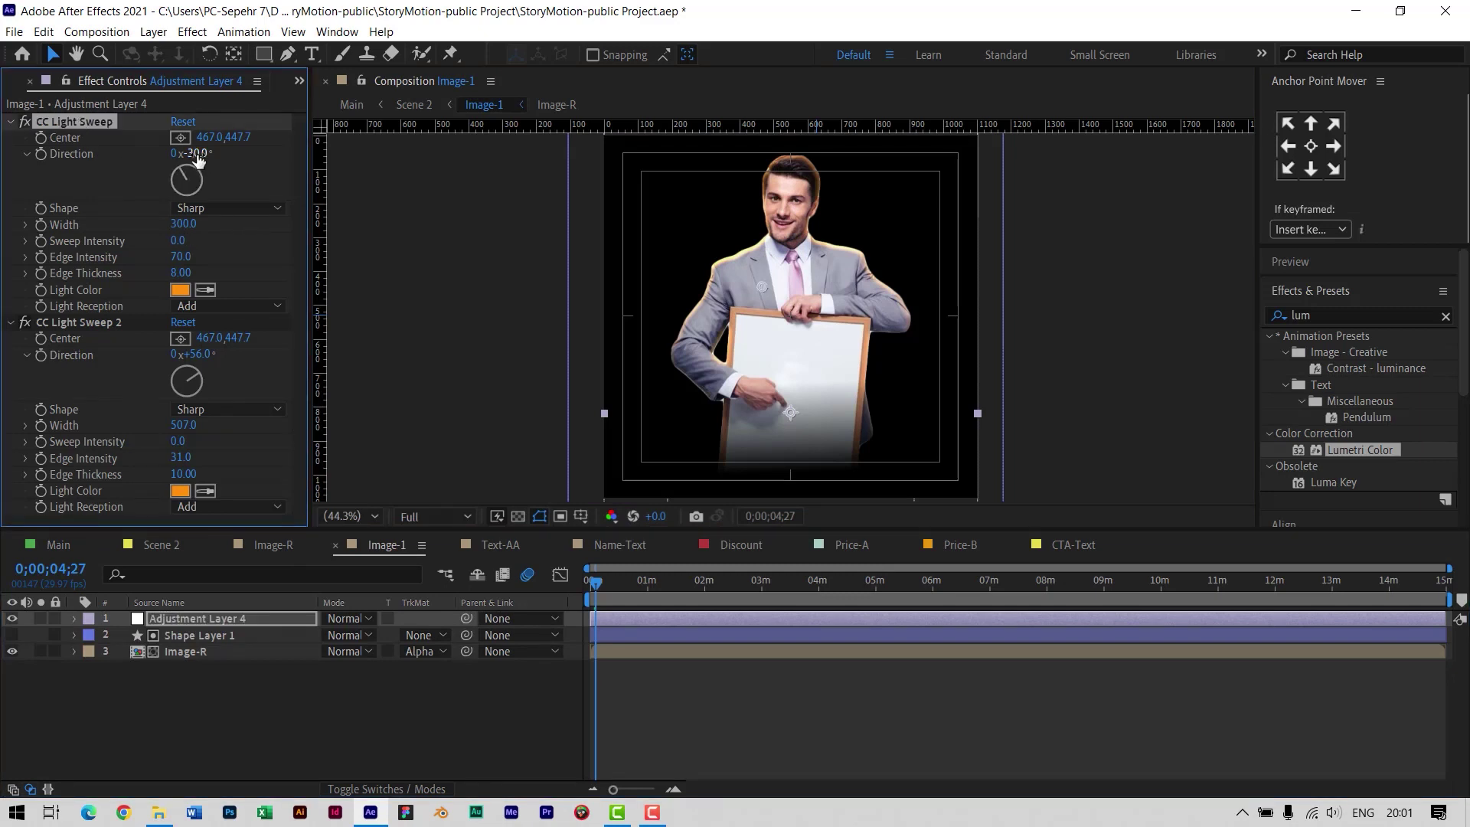
{"action": "left_click_drag", "start_coordinate": [200, 158], "coordinate": [262, 154]}
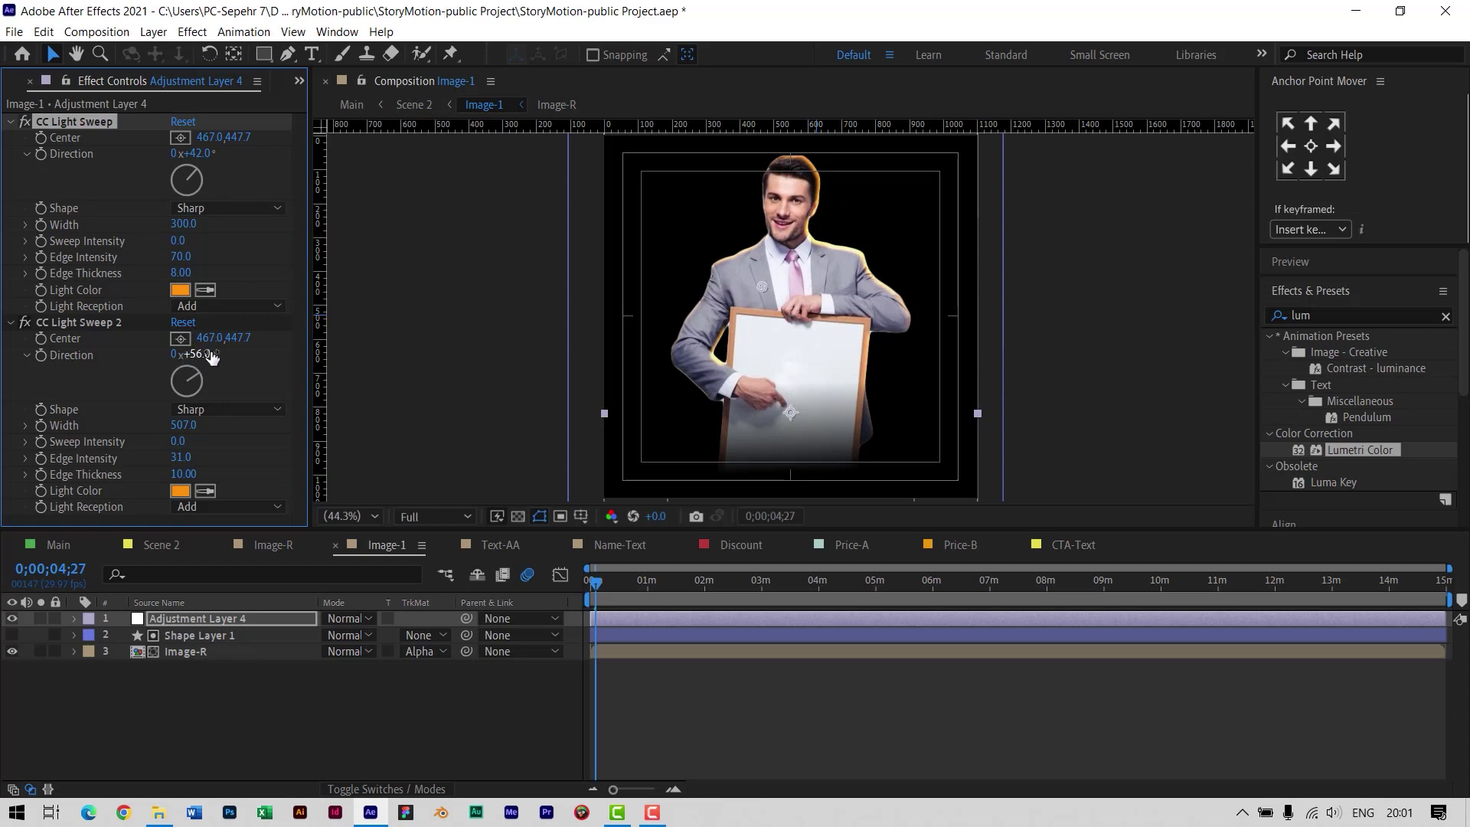
{"action": "left_click_drag", "start_coordinate": [197, 357], "coordinate": [89, 360]}
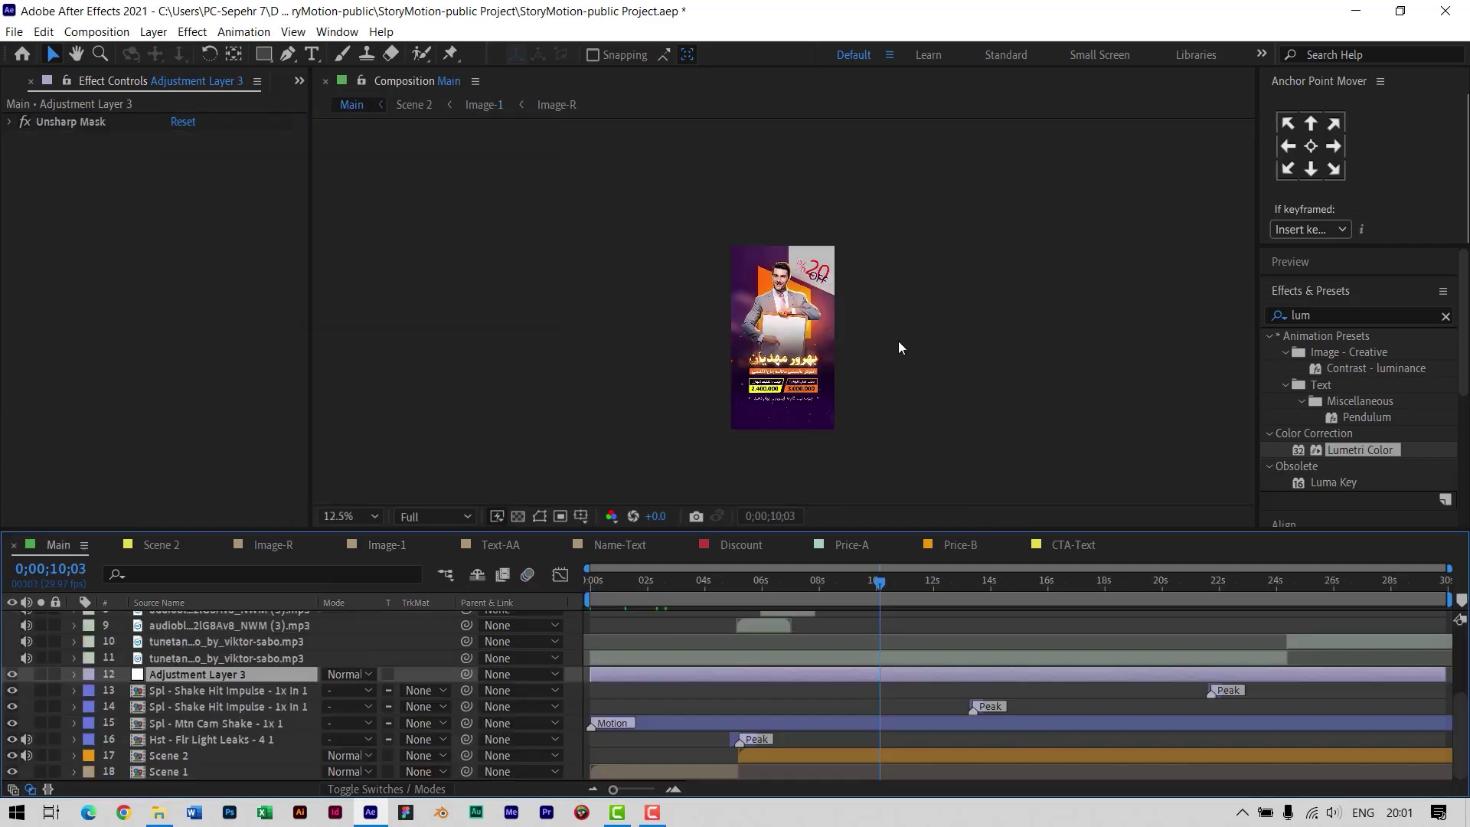
{"action": "key", "text": "period"}
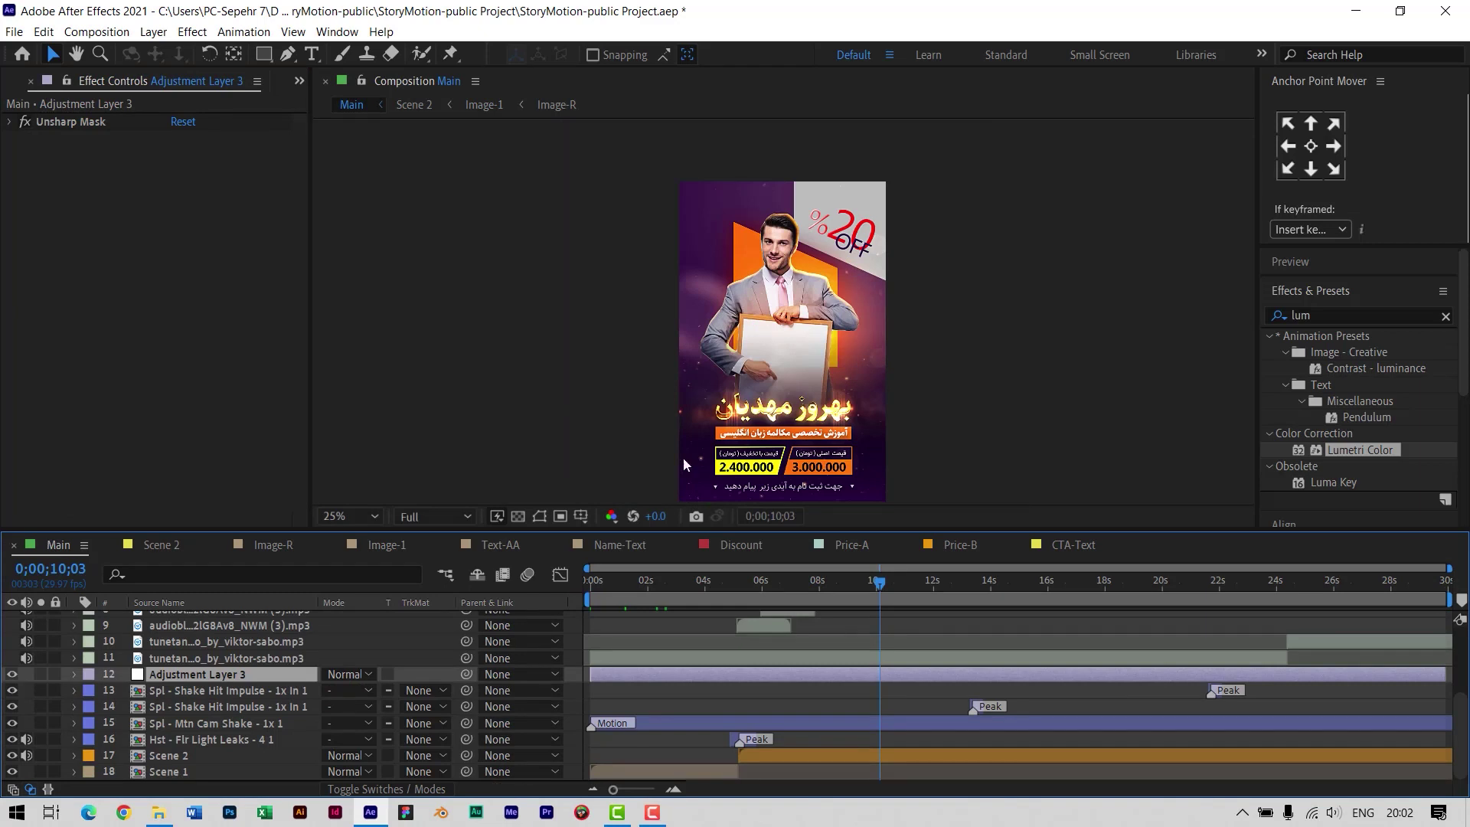
- Select Shape Layer 1 in the Image-1 composition and open the Text-AA composition
{"action": "left_click", "coordinate": [383, 545]}
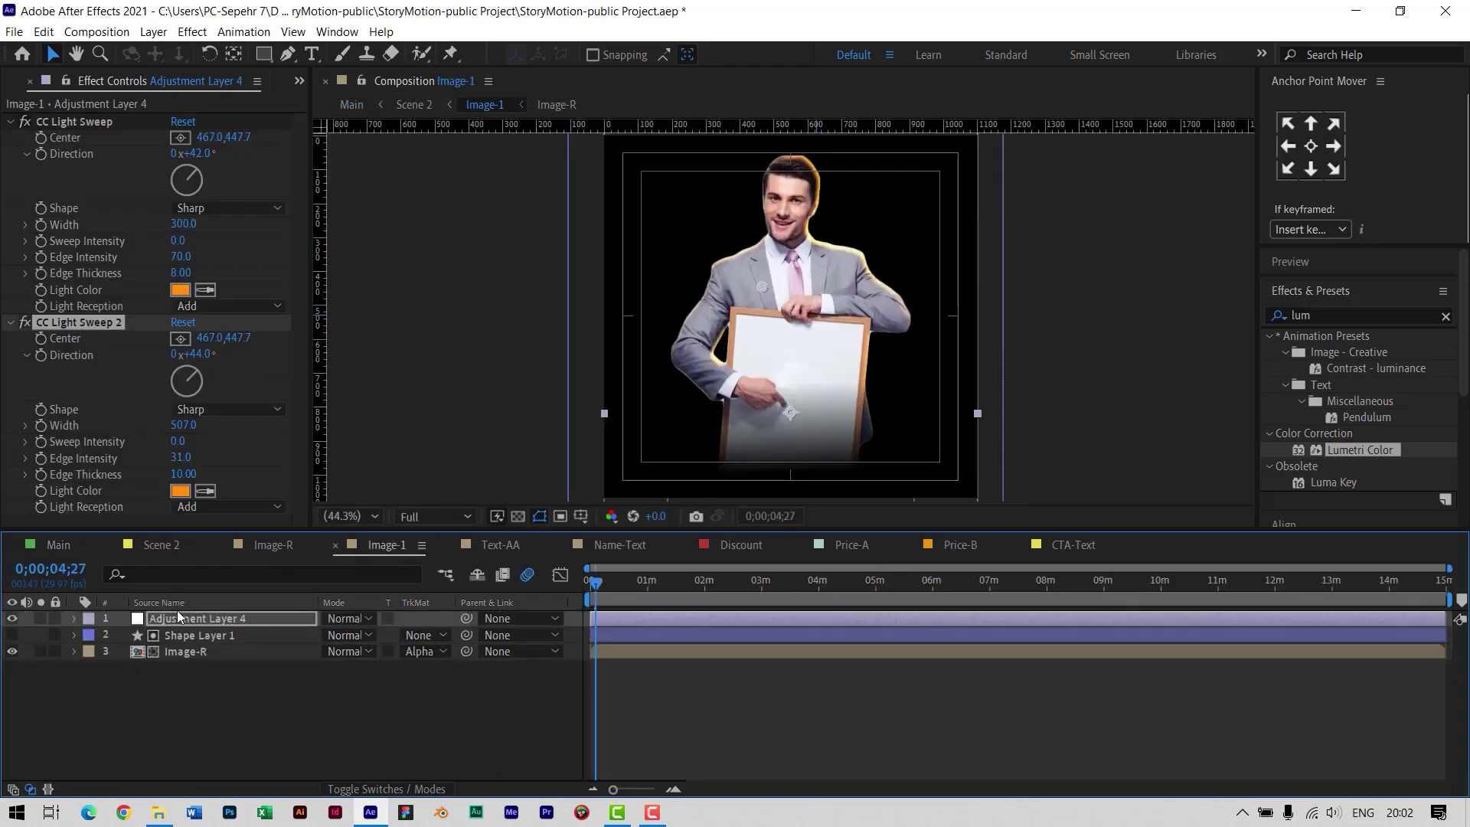
{"action": "left_click", "coordinate": [199, 635]}
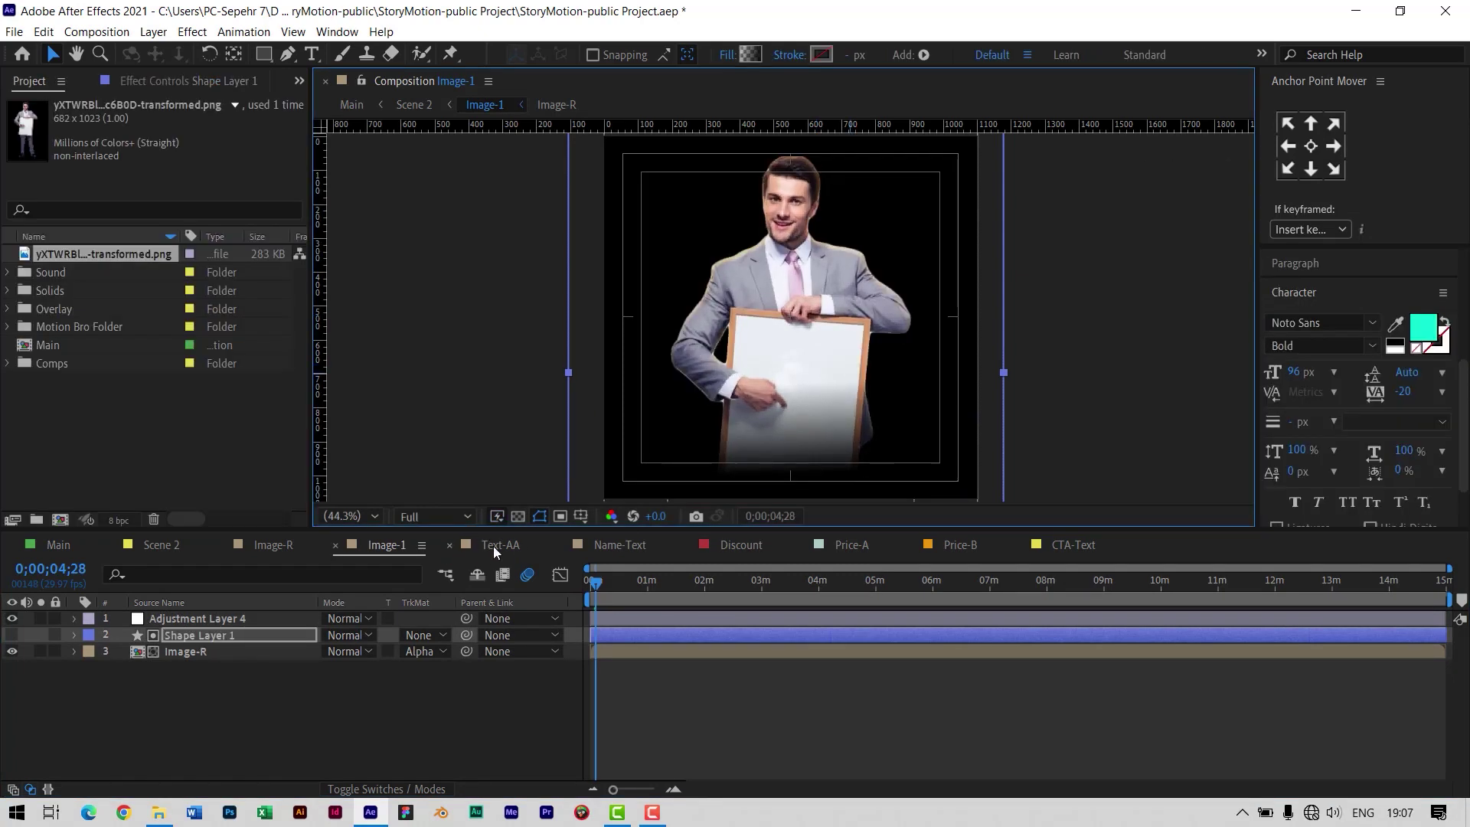
{"action": "left_click", "coordinate": [503, 548]}
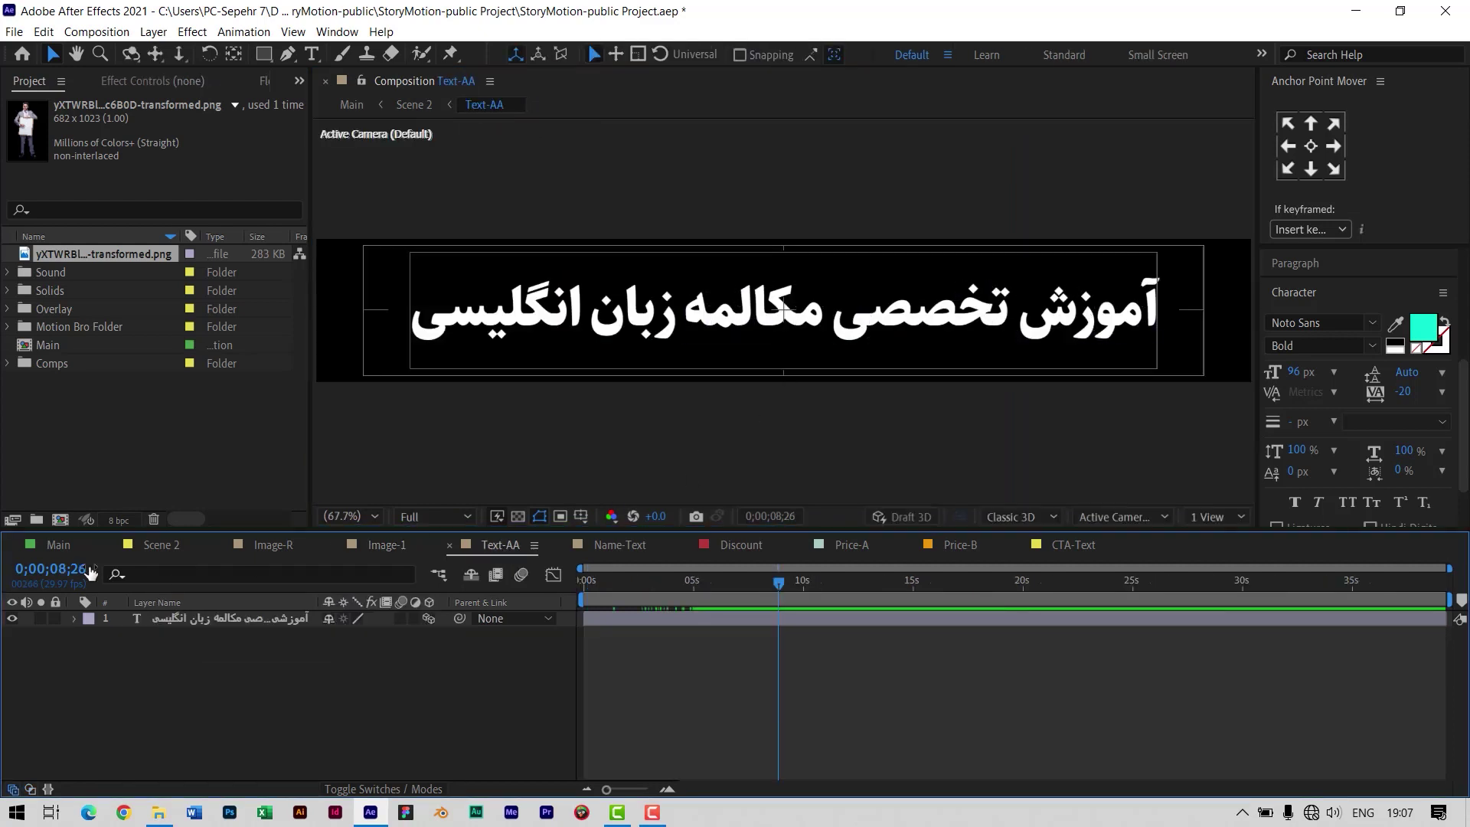
- Preview the Main composition from its start and examine the white Persian subtitle text layer in Text-AA
{"action": "left_click", "coordinate": [66, 545]}
{"action": "key", "text": "Home"}
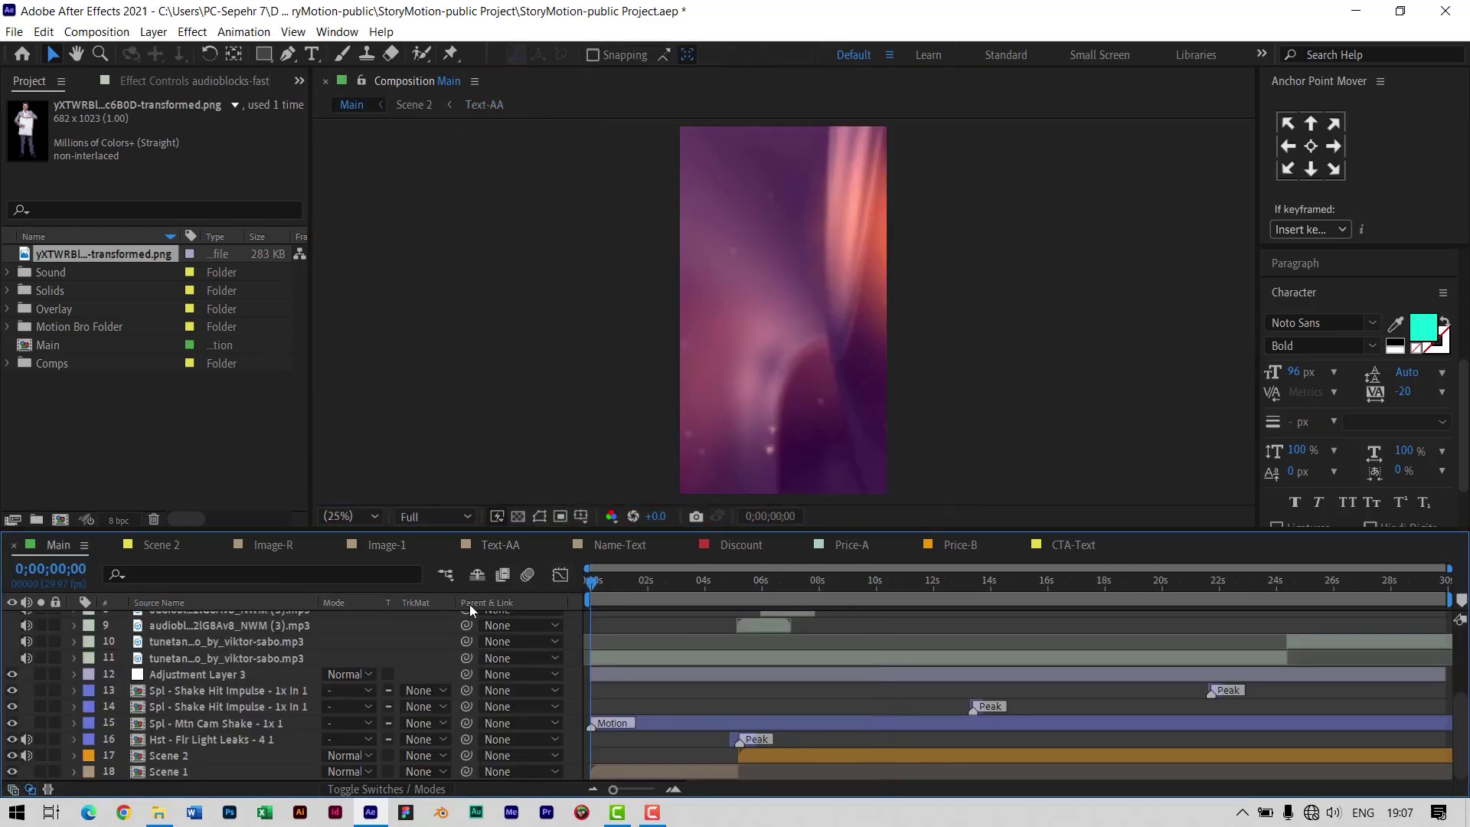
{"action": "key", "text": "space"}
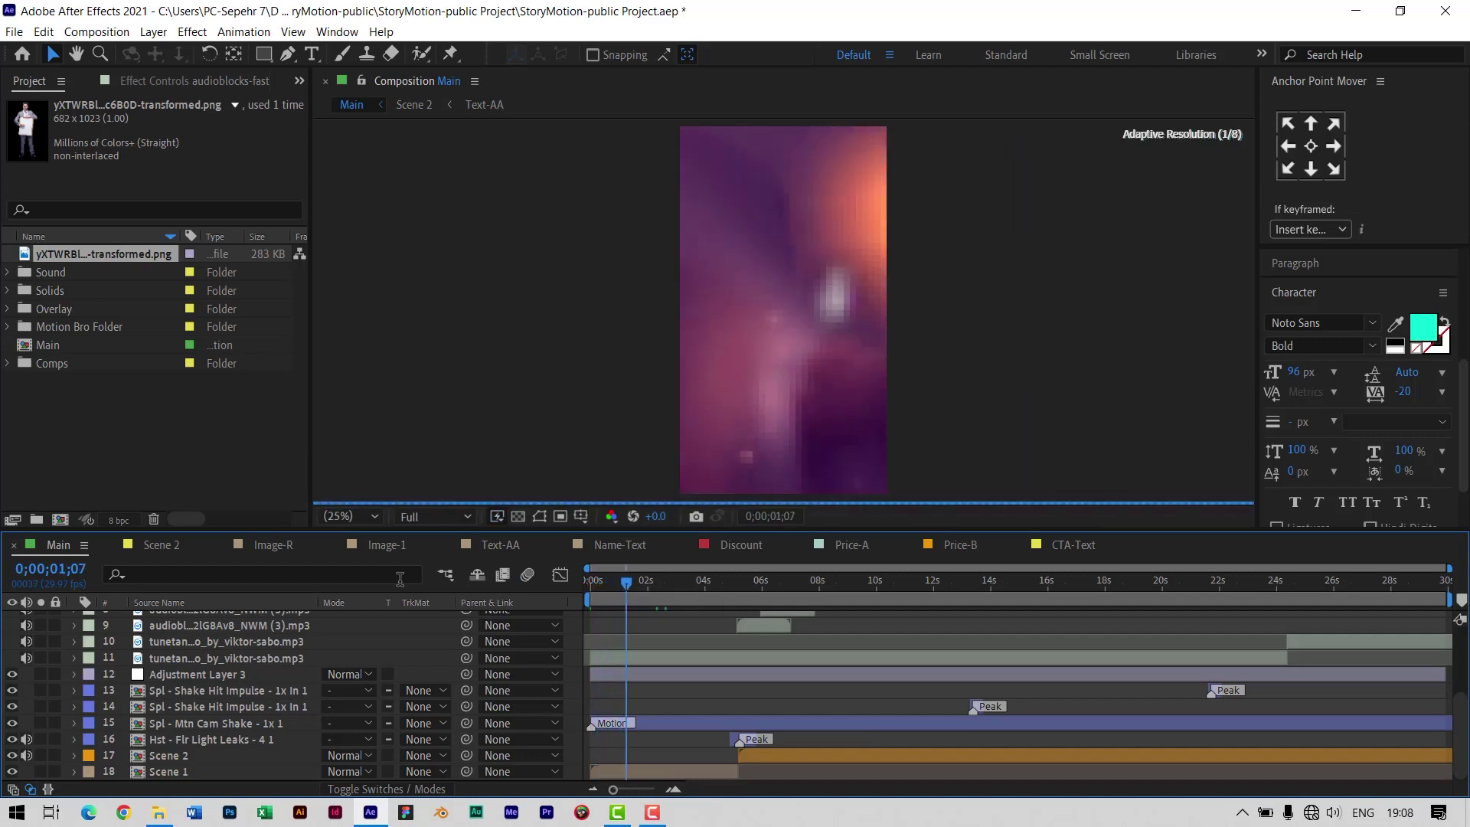
{"action": "left_click", "coordinate": [501, 545]}
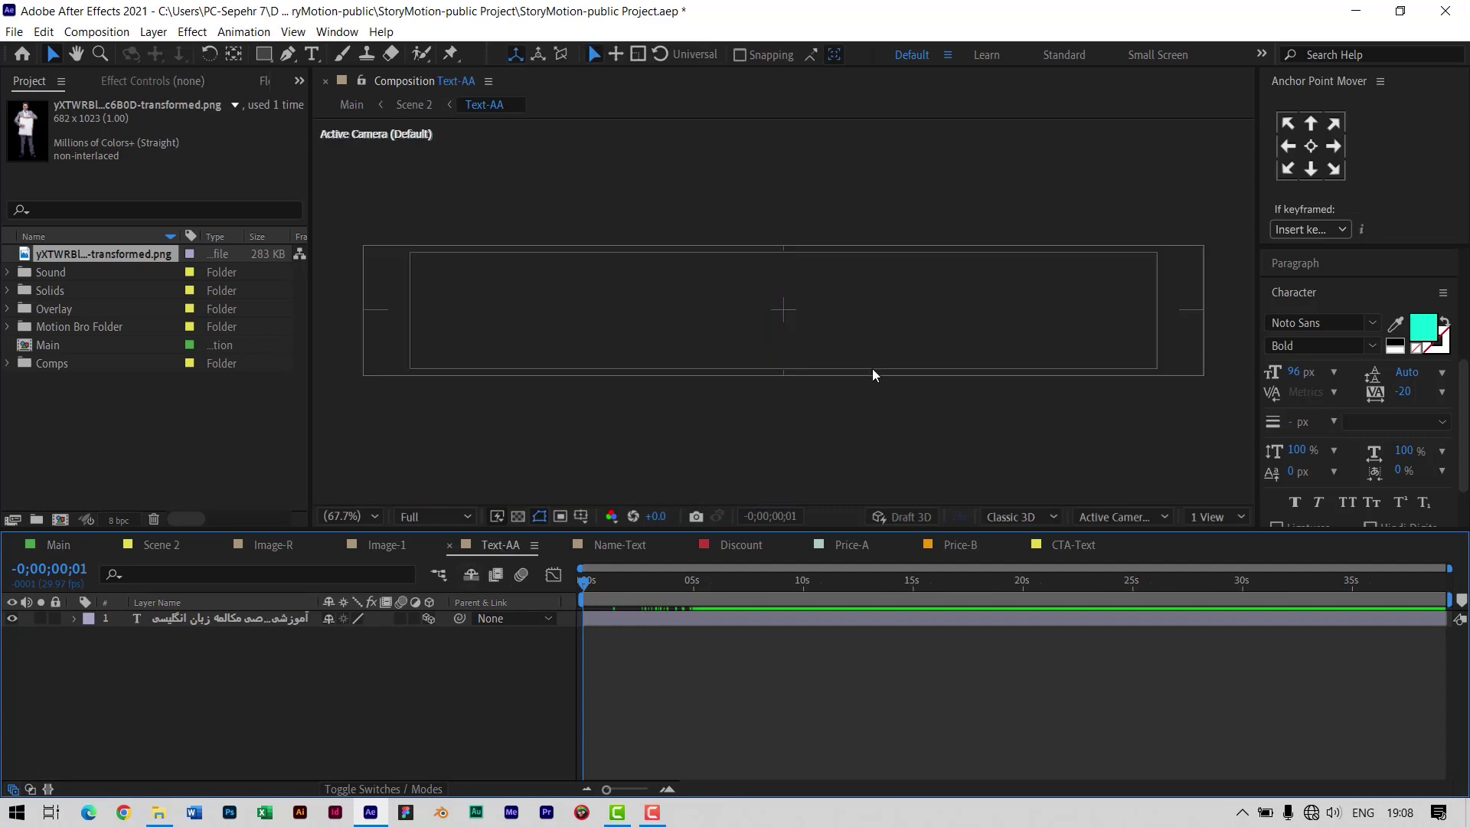
{"action": "left_click_drag", "start_coordinate": [645, 576], "coordinate": [706, 586]}
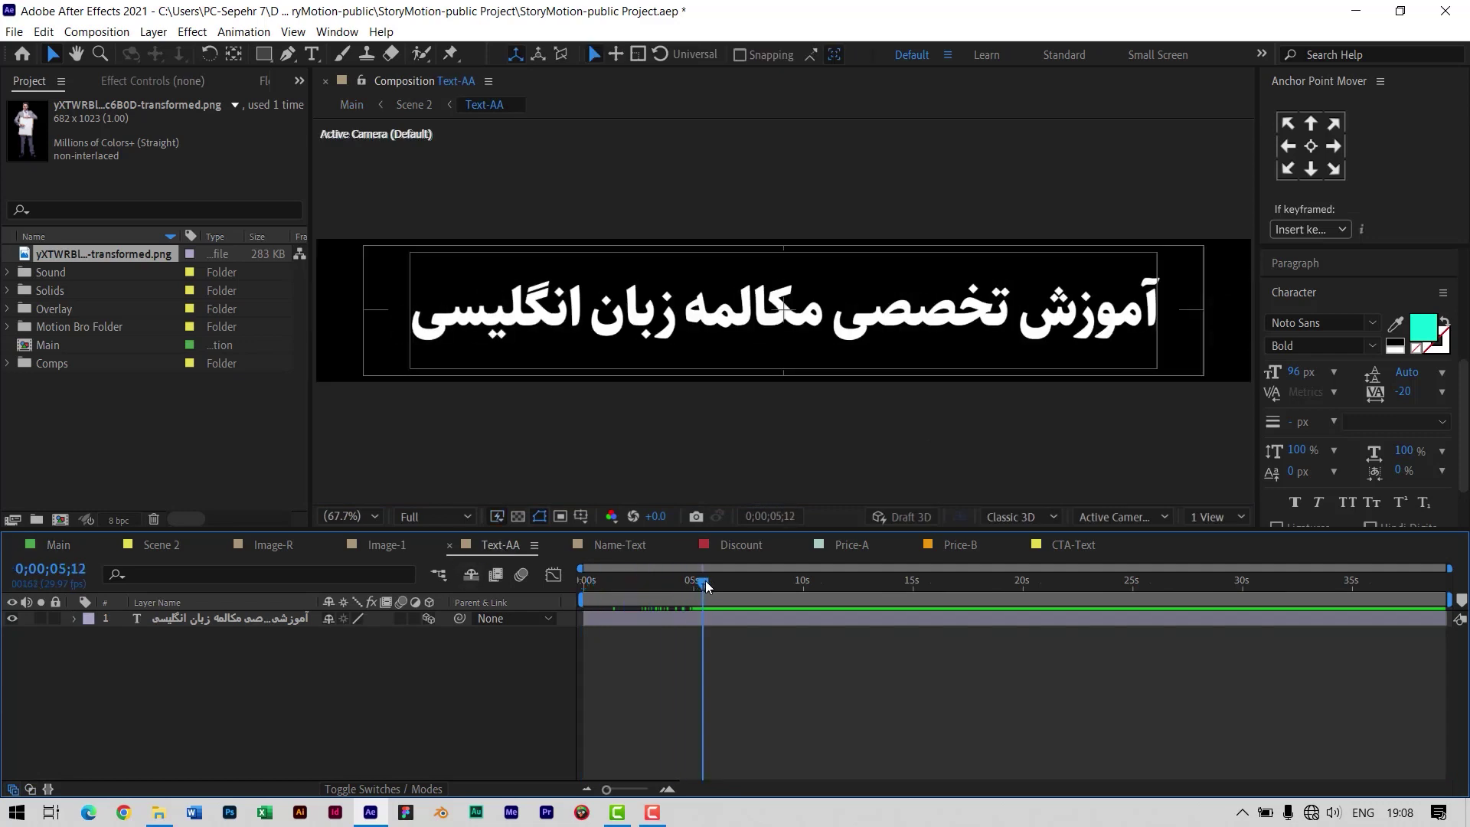
{"action": "left_click", "coordinate": [1009, 323]}
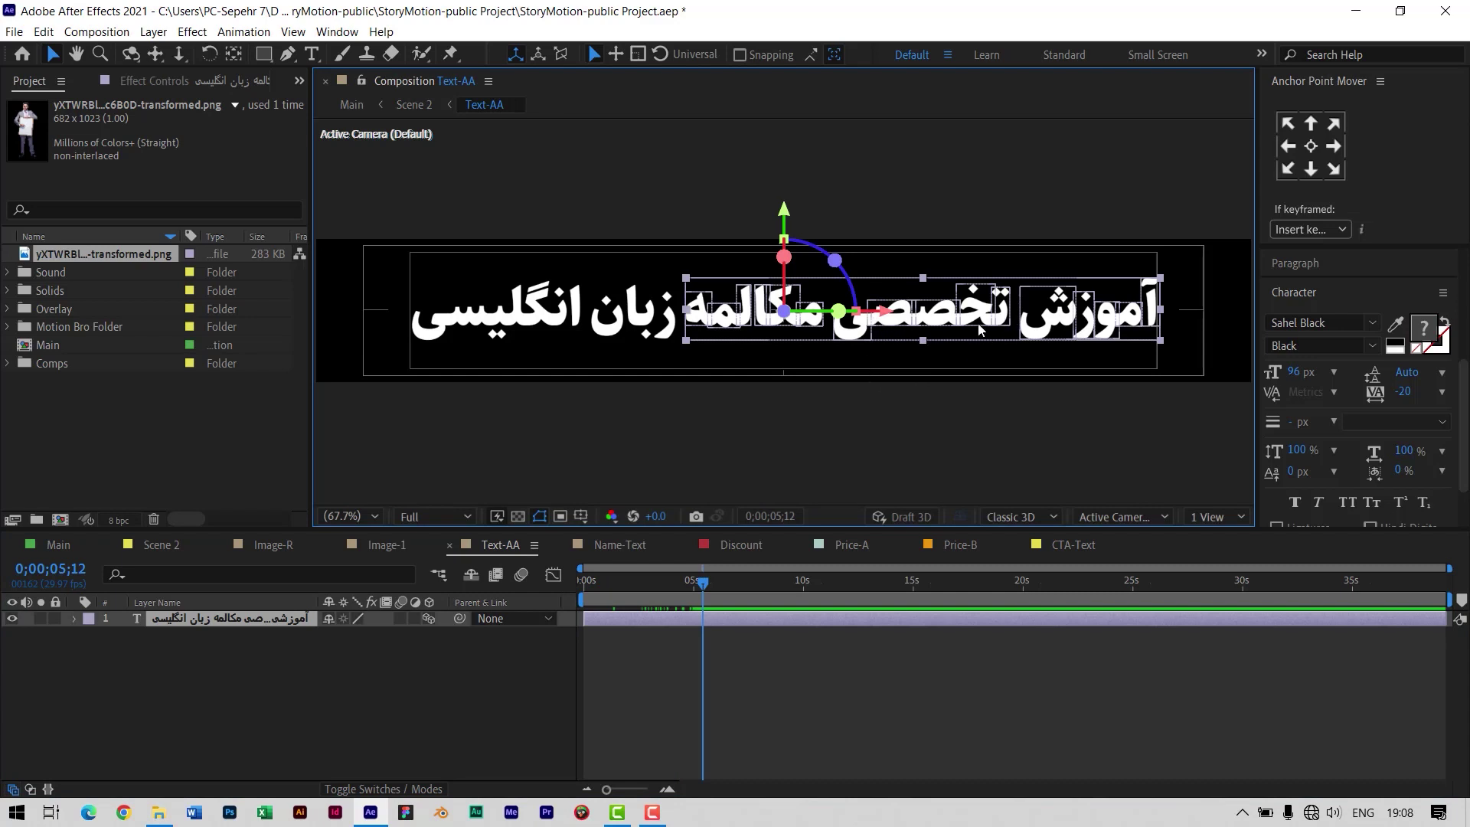
- View the story layout in Scene 2 at about 0;00;04;27 and examine the name text layer in the Name-Text composition
{"action": "left_click", "coordinate": [59, 546]}
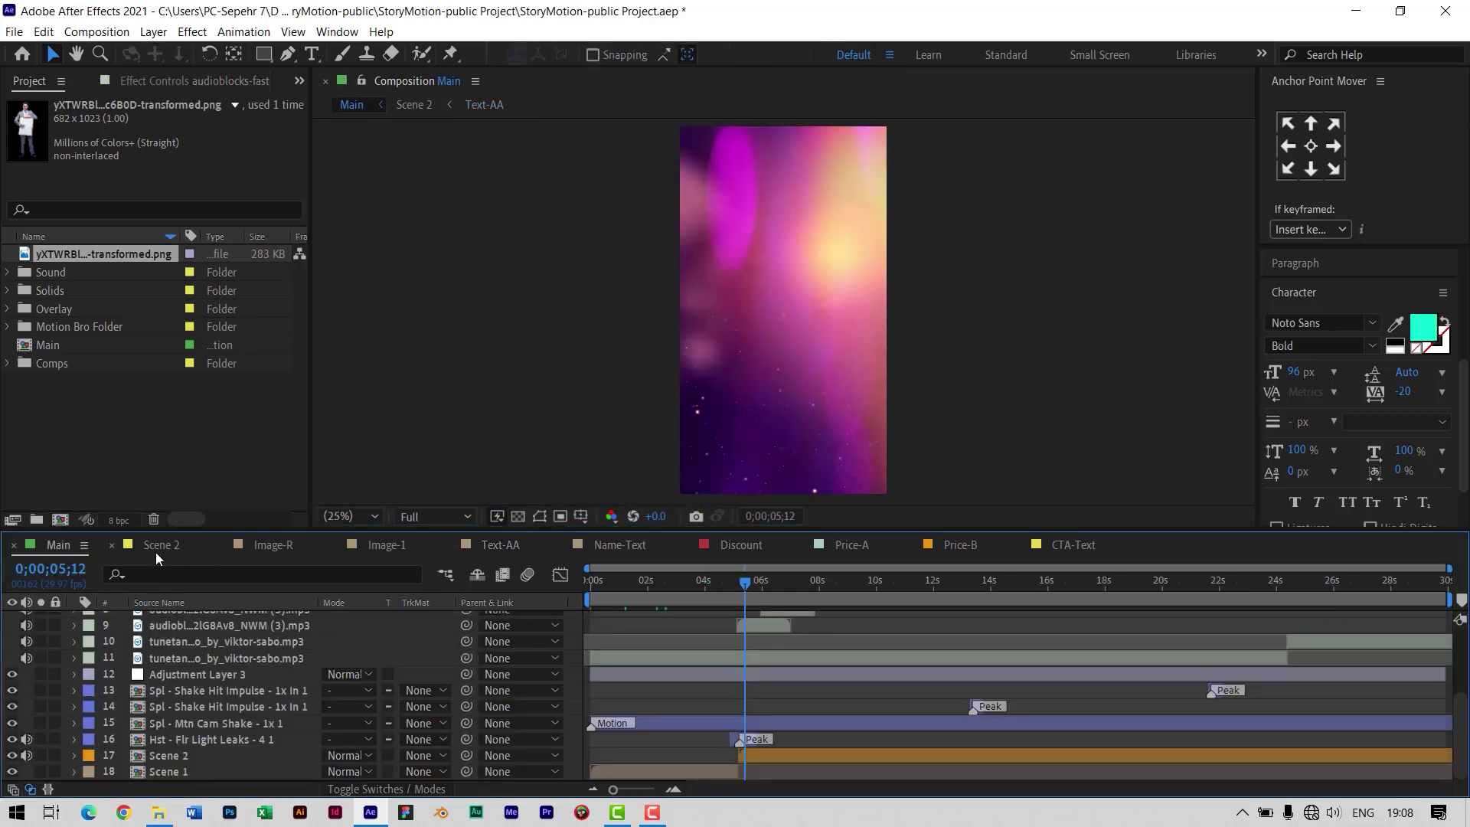
{"action": "left_click", "coordinate": [158, 546]}
{"action": "left_click", "coordinate": [724, 584]}
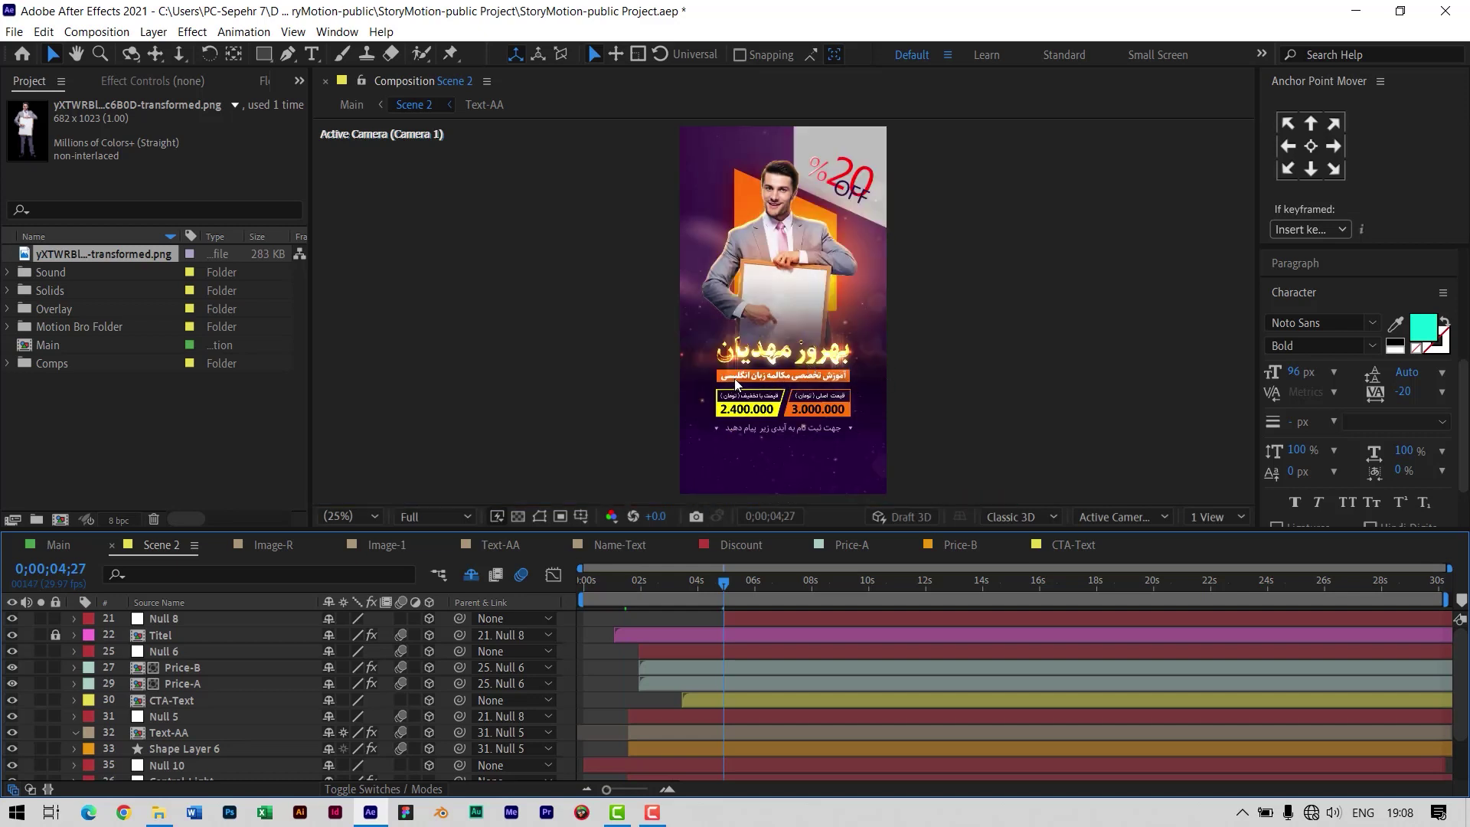
{"action": "left_click", "coordinate": [617, 545]}
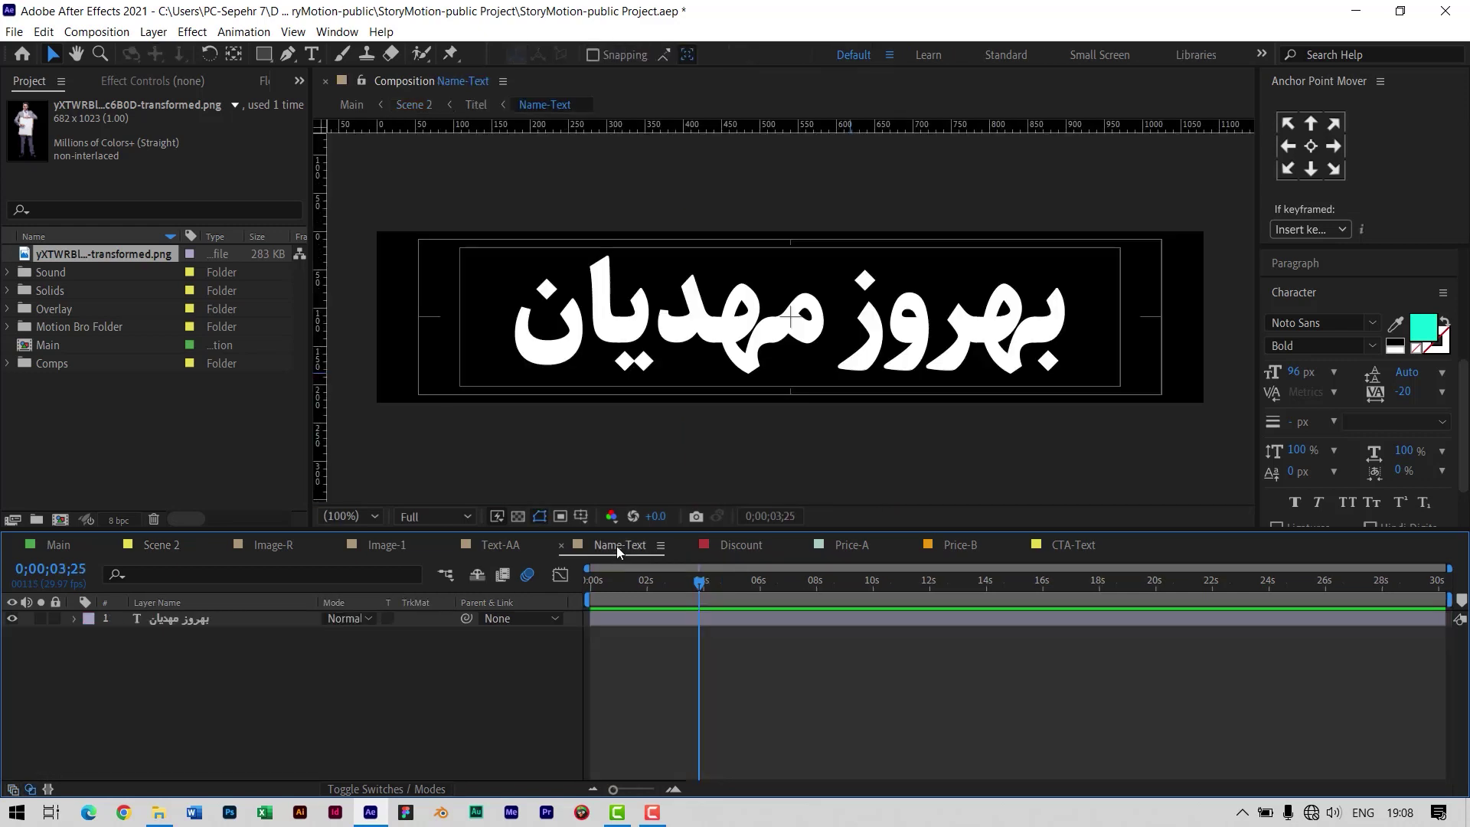
{"action": "left_click", "coordinate": [810, 320]}
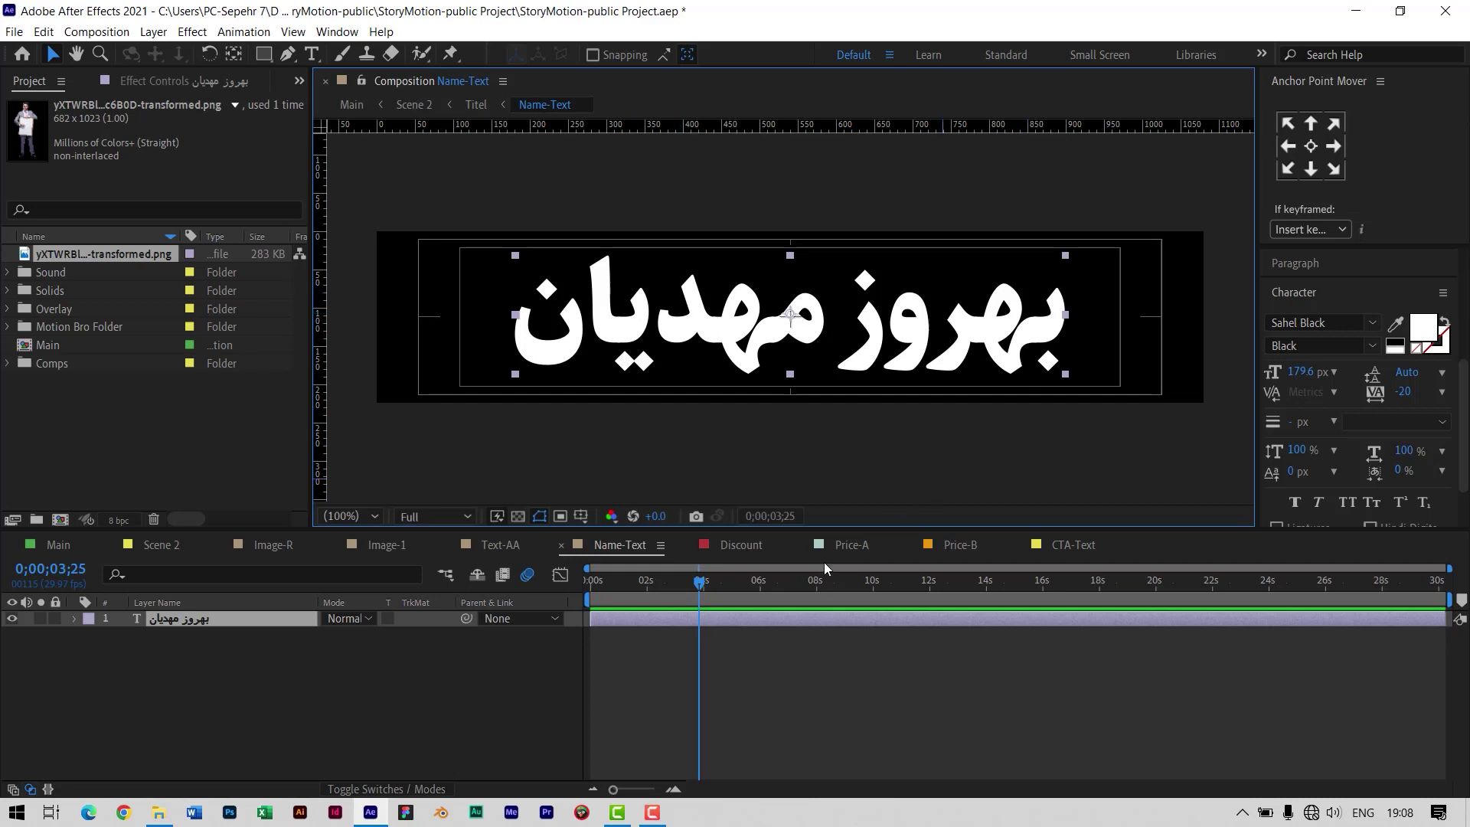
- Examine the editable texts in the Discount, Price-A, Price-B and CTA-Text compositions, selecting the call-to-action text layer
{"action": "left_click", "coordinate": [740, 545]}
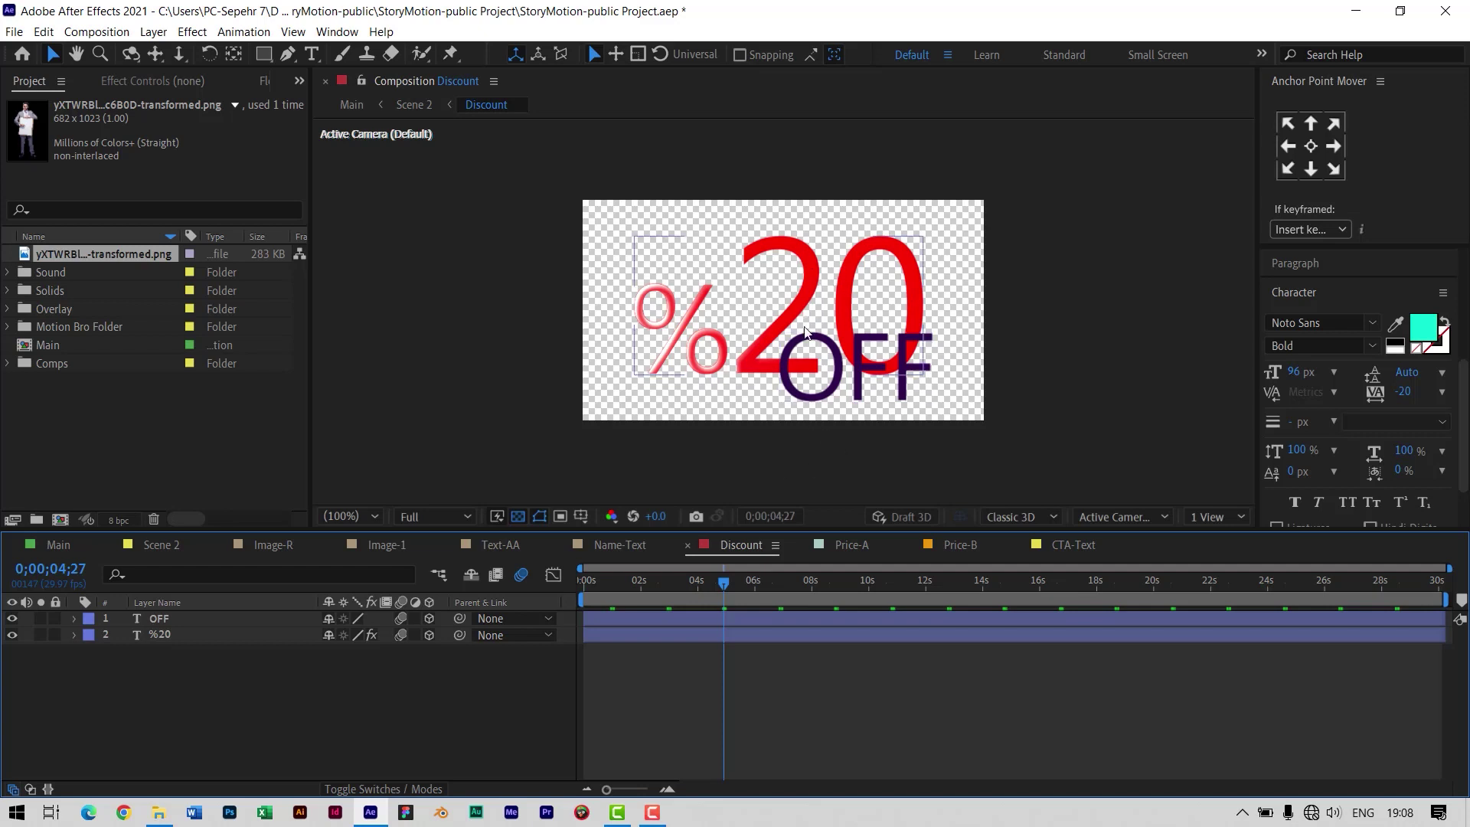
{"action": "left_click", "coordinate": [853, 545]}
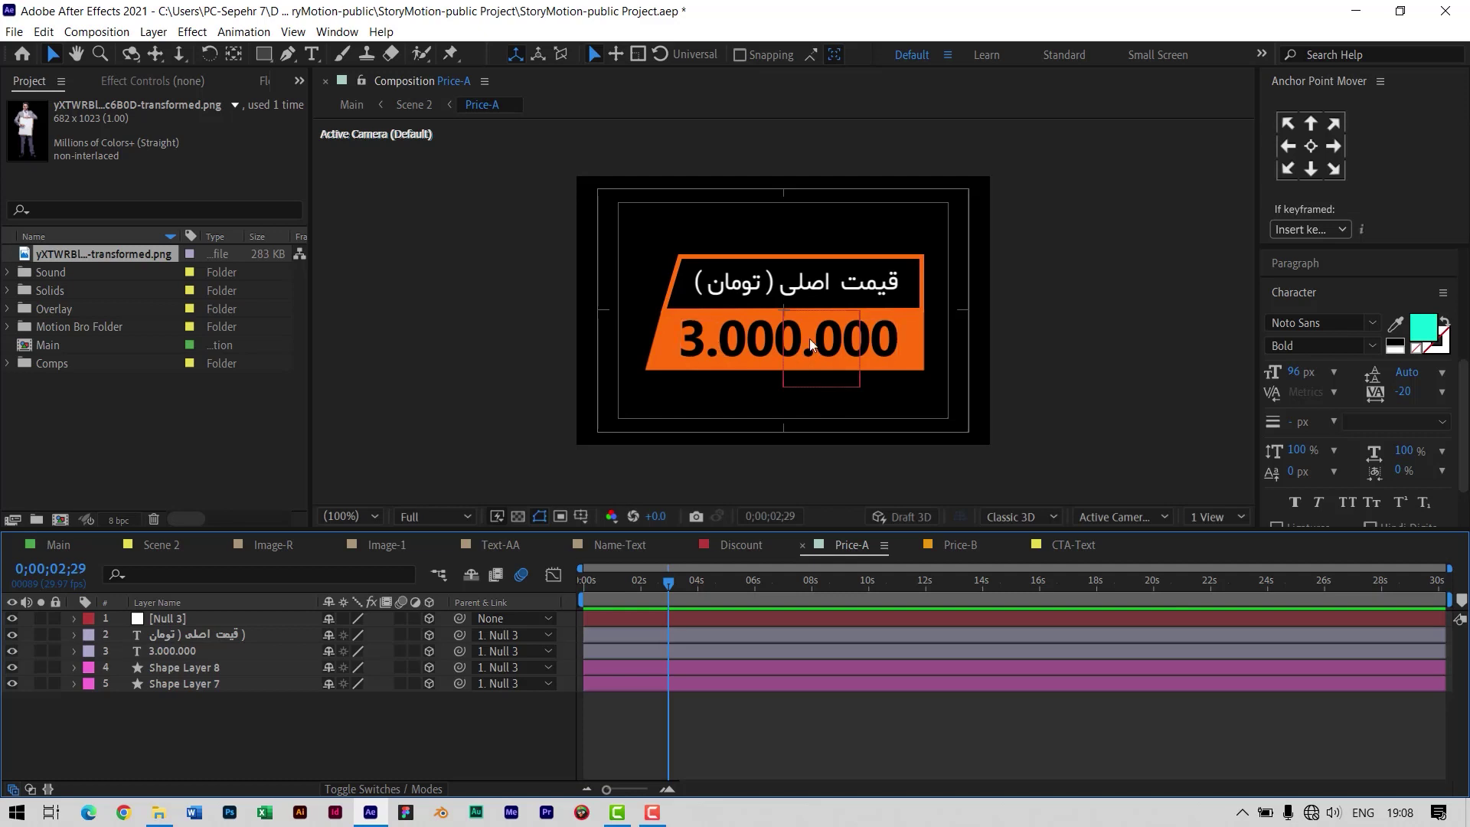
{"action": "left_click", "coordinate": [959, 548]}
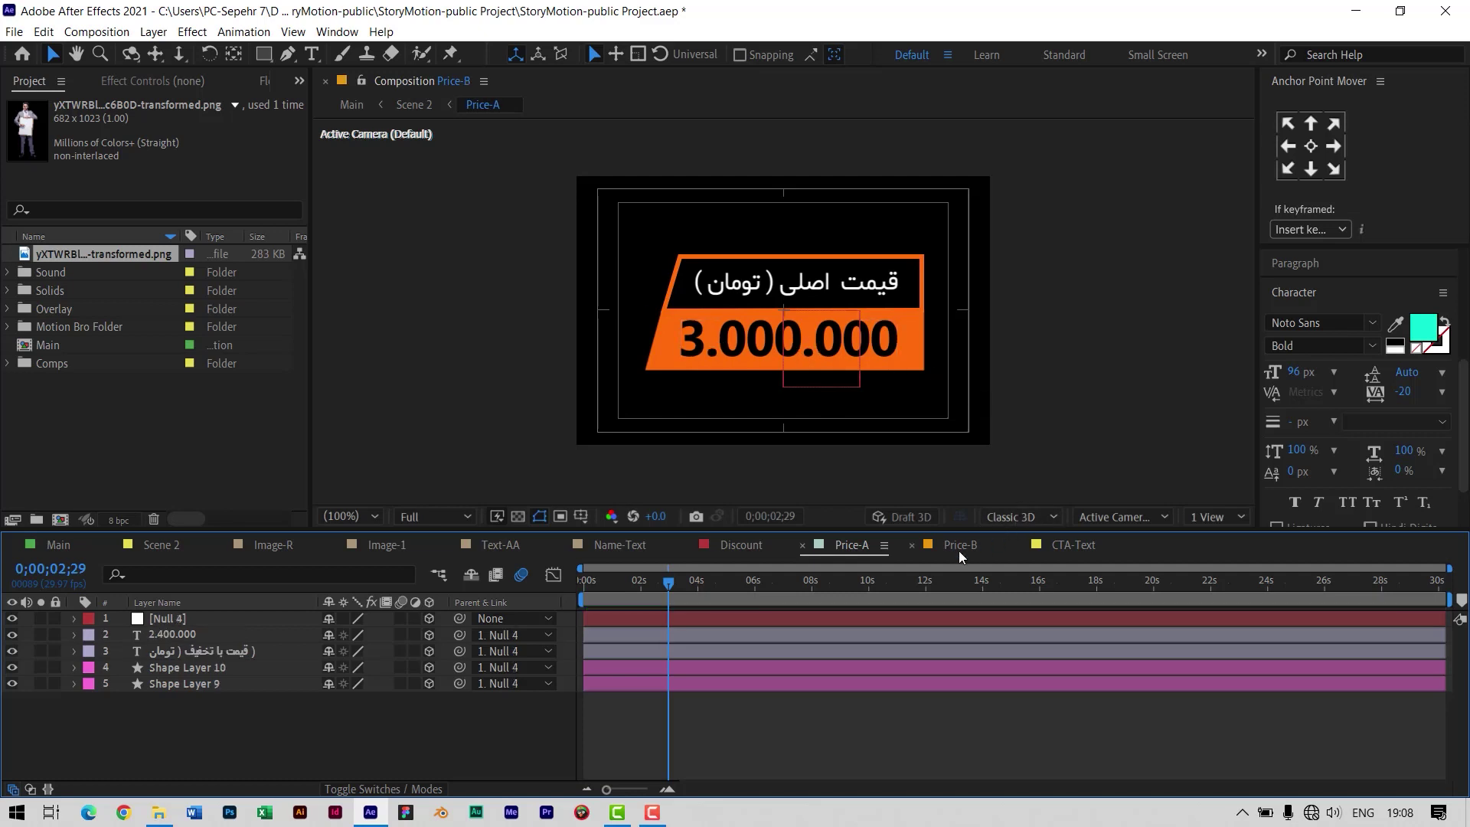
{"action": "left_click", "coordinate": [1074, 545]}
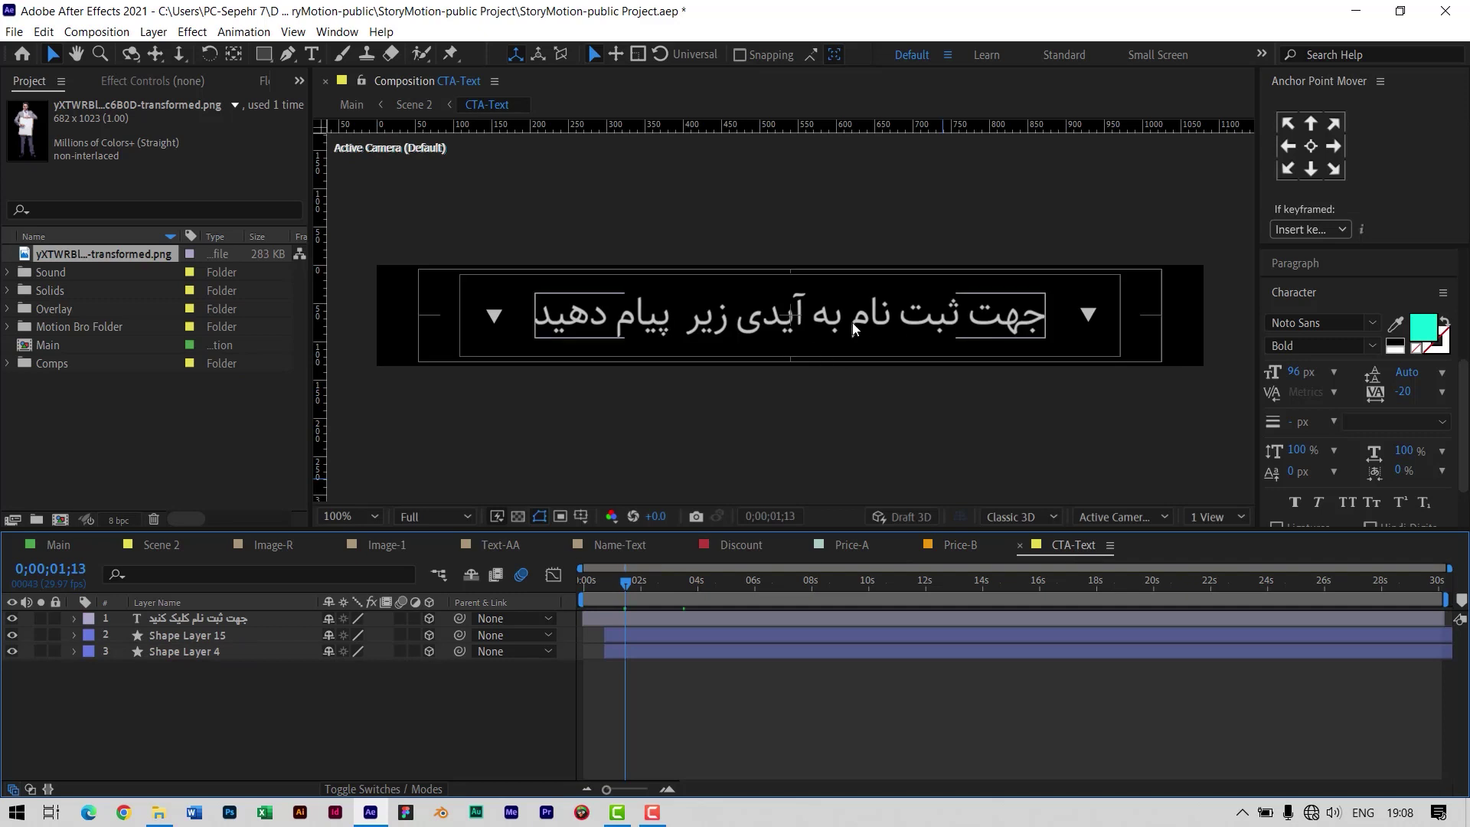
{"action": "left_click", "coordinate": [686, 334]}
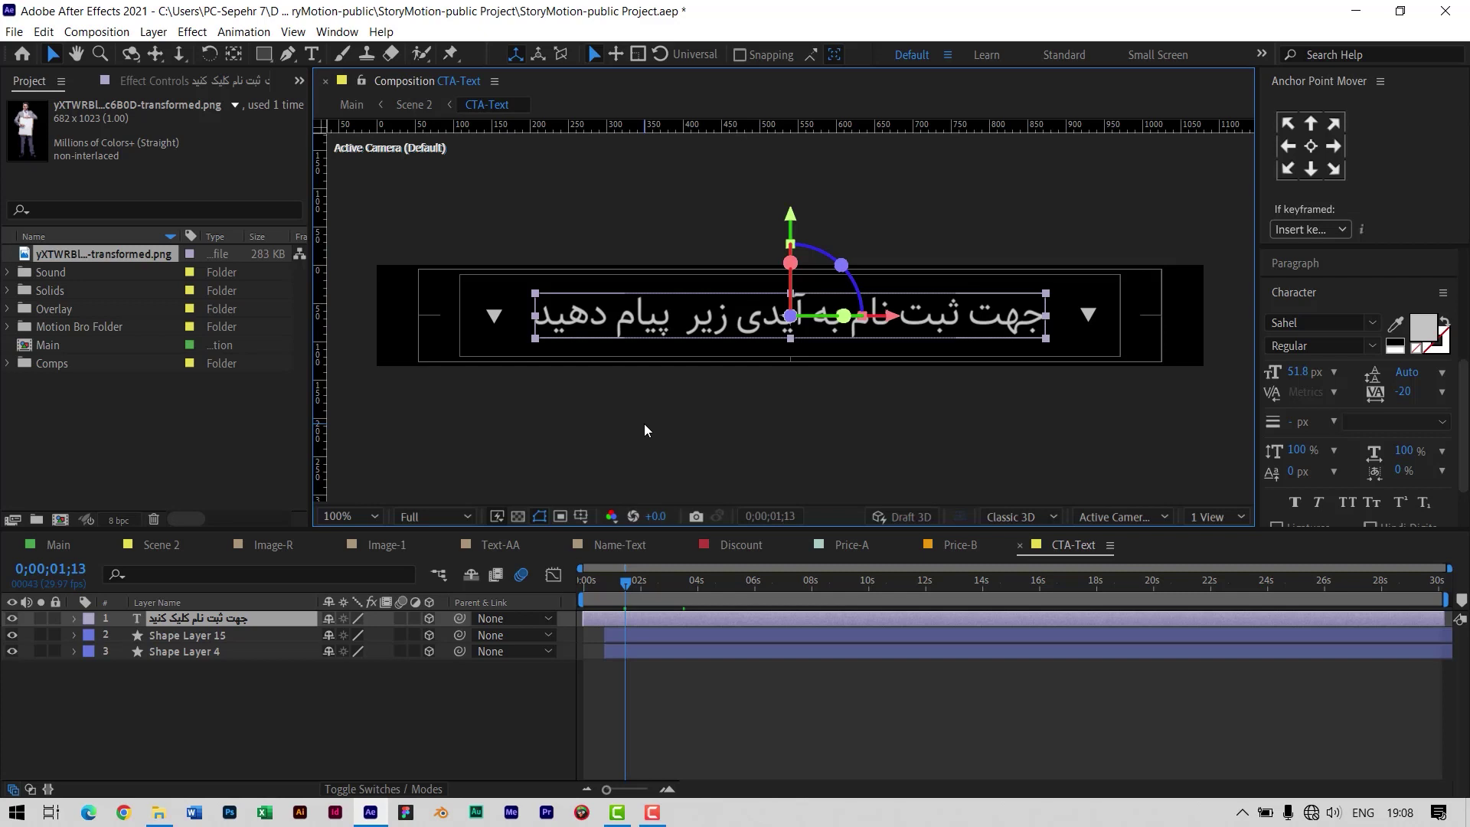
{"action": "key", "text": "ctrl+space"}
{"action": "key", "text": "Escape"}
- In Scene 2, select the Price-B layer, show the shy layers to inspect the full layer list, and hide them again
{"action": "left_click", "coordinate": [161, 545]}
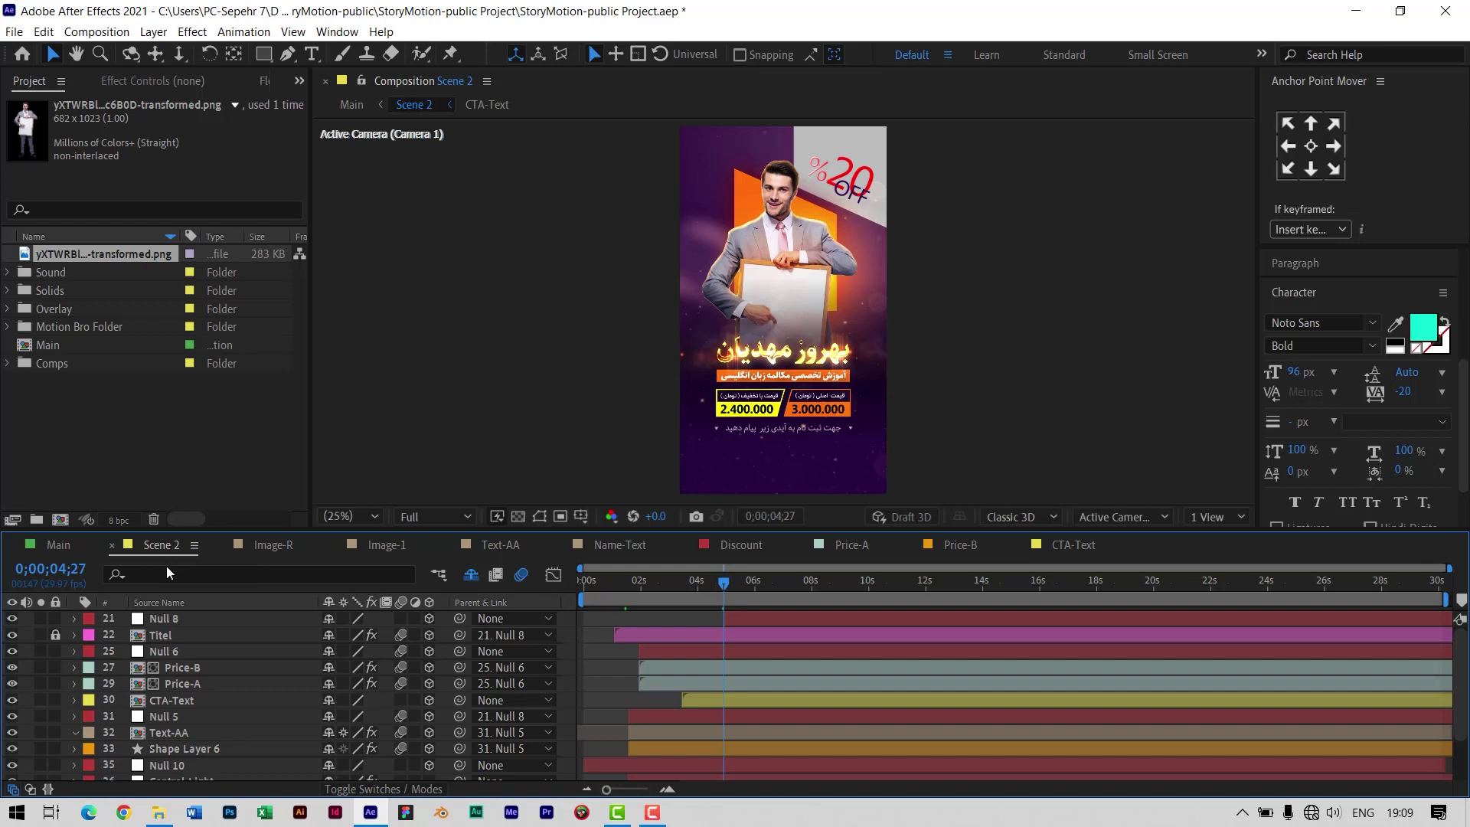
{"action": "left_click", "coordinate": [178, 669]}
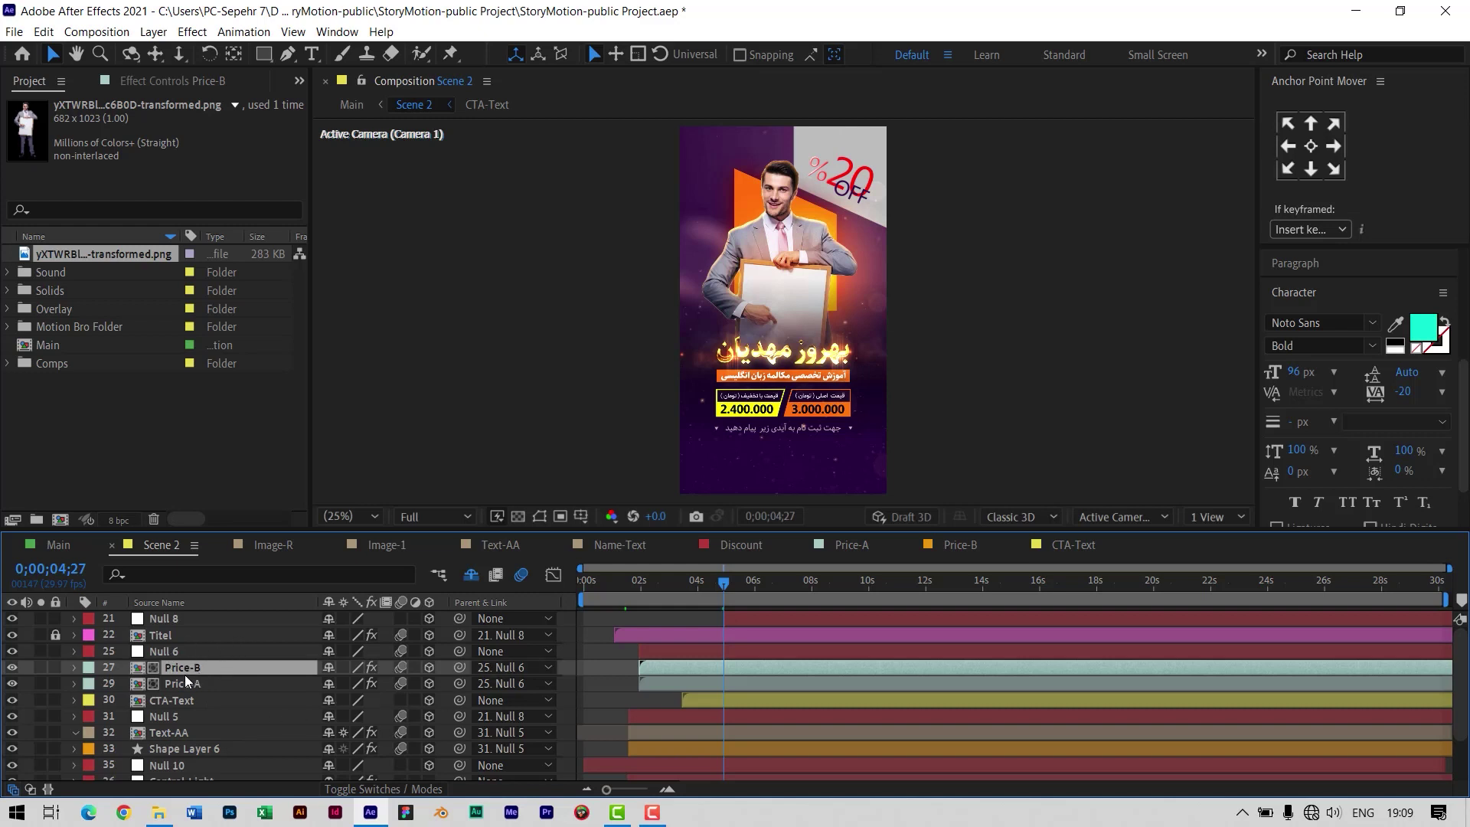
{"action": "left_click", "coordinate": [471, 580]}
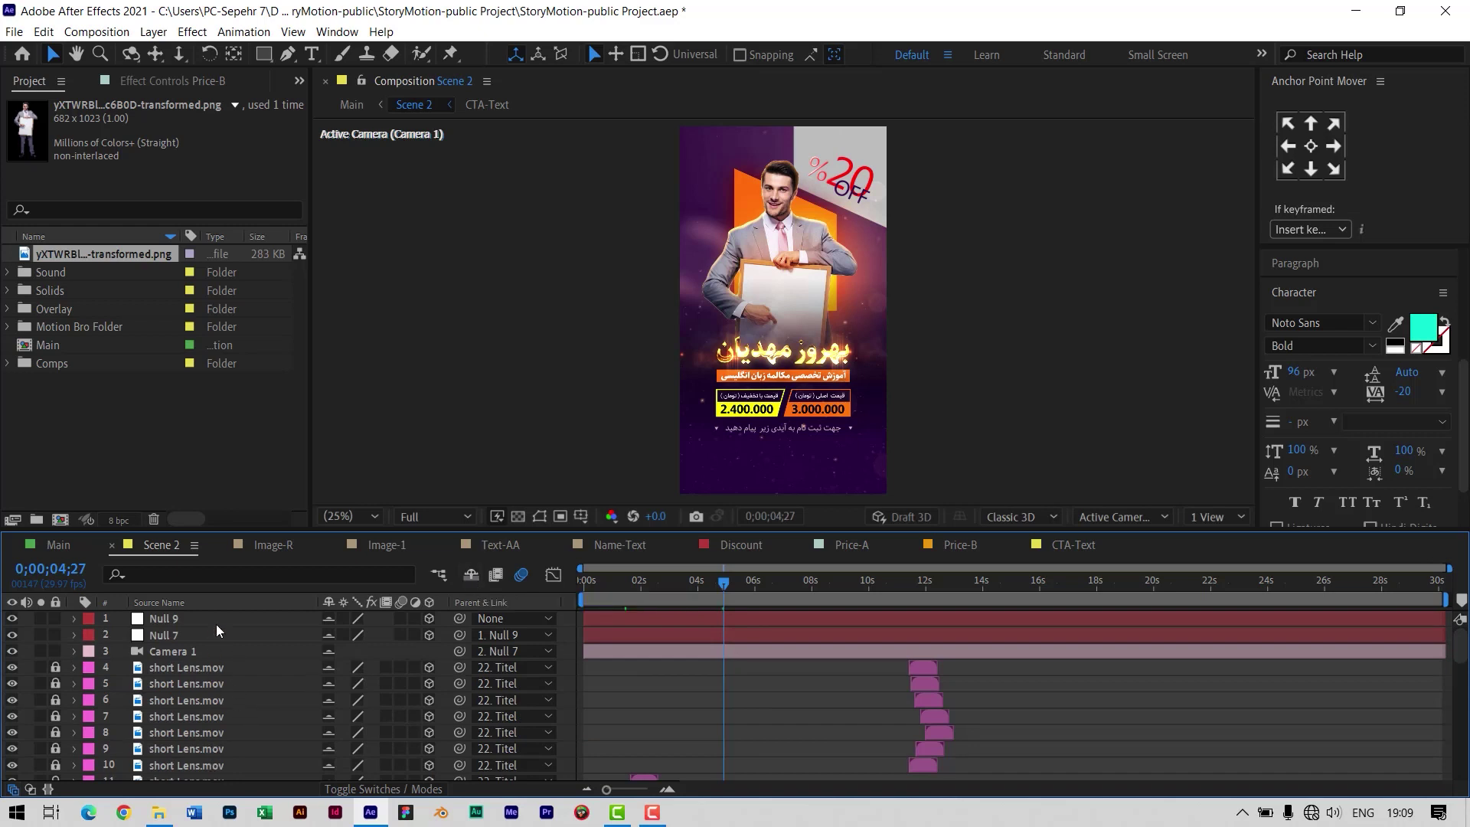
{"action": "left_click", "coordinate": [471, 576]}
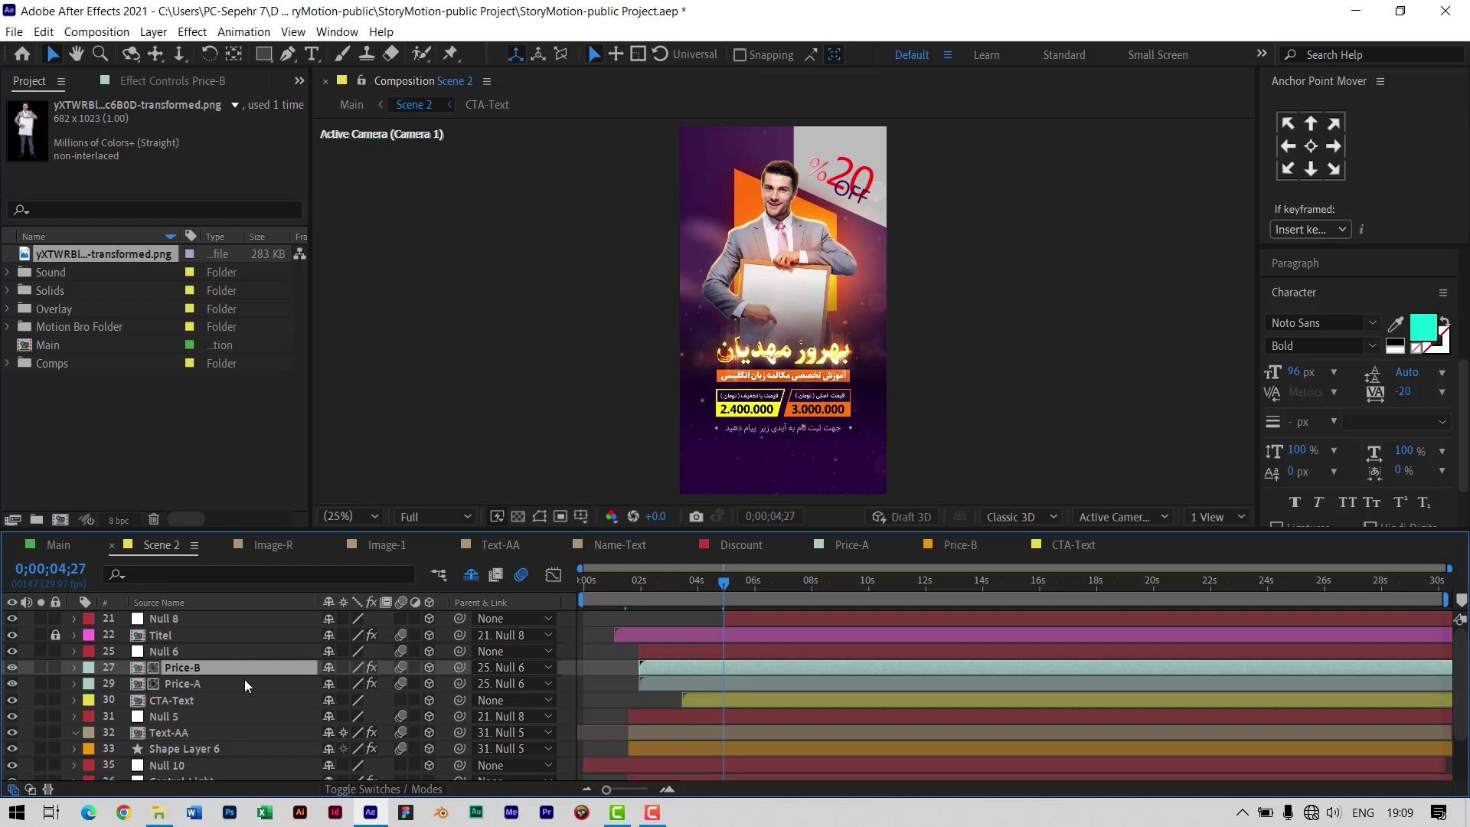
- Check Main, and in Scene 2 hide and show Shape Layer 6 to identify the orange bar behind the subtitle
{"action": "left_click", "coordinate": [58, 545]}
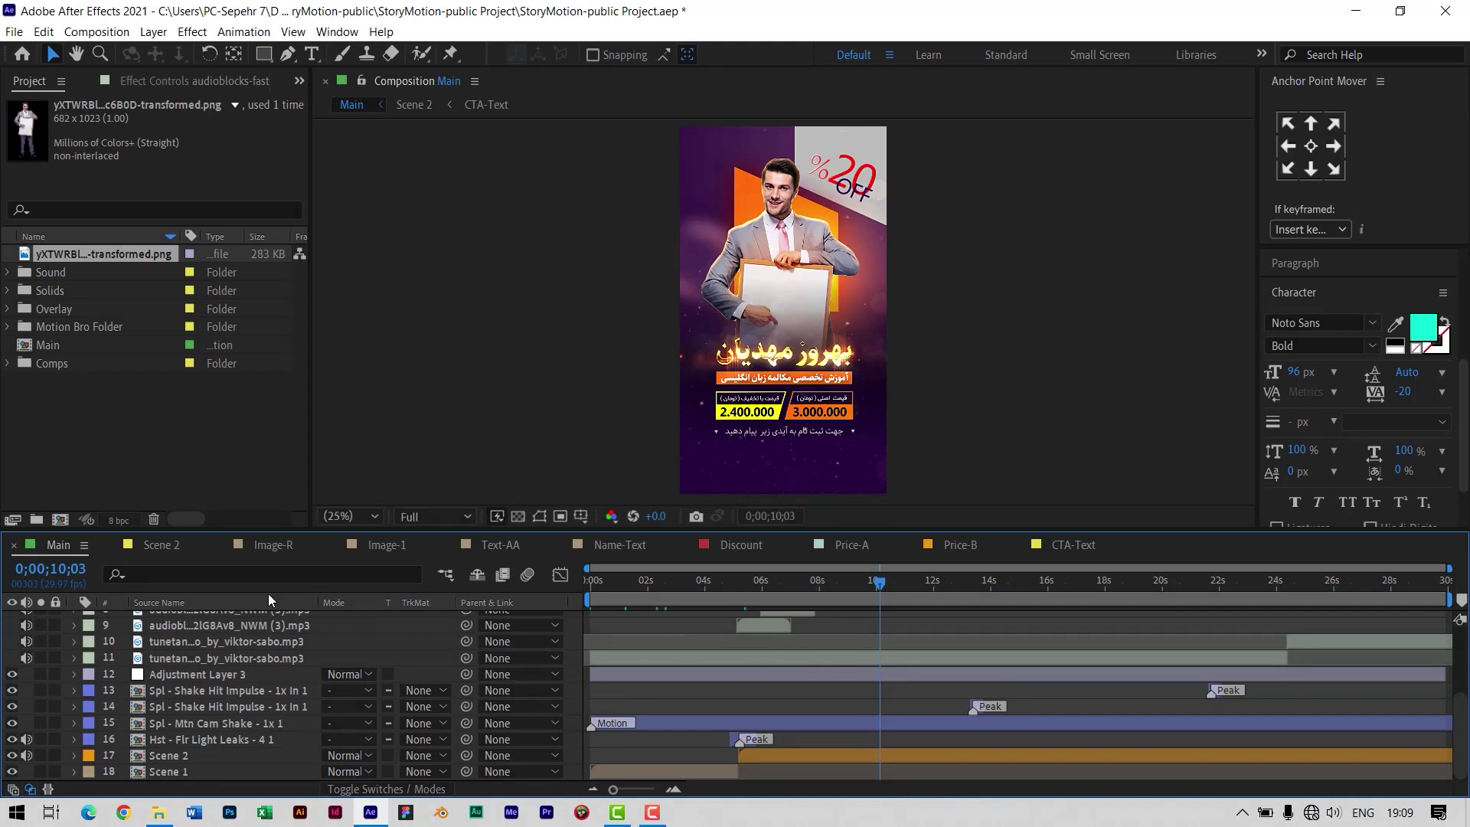
{"action": "left_click", "coordinate": [159, 546]}
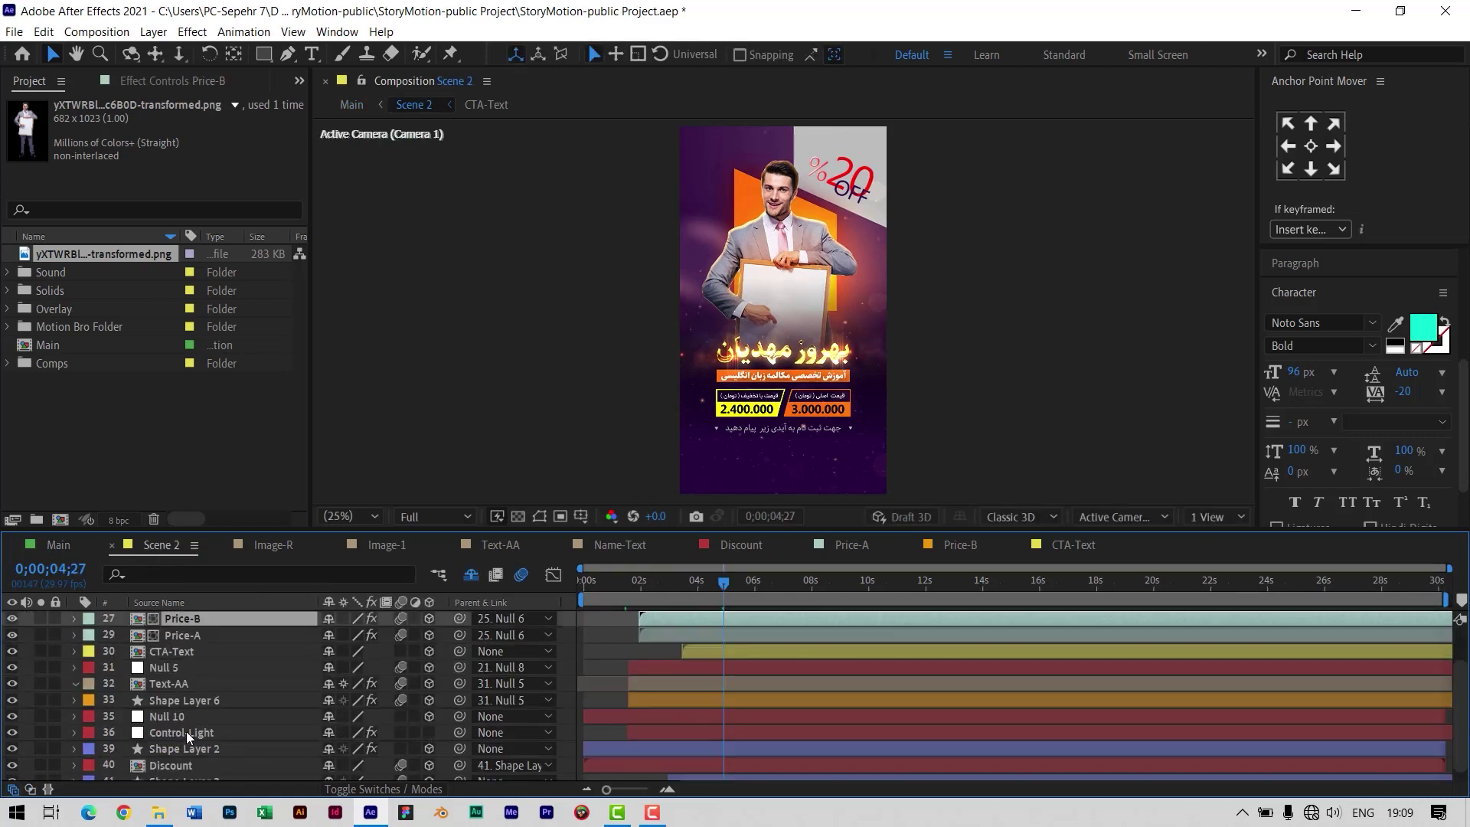
{"action": "left_click", "coordinate": [187, 700]}
{"action": "left_click", "coordinate": [12, 700]}
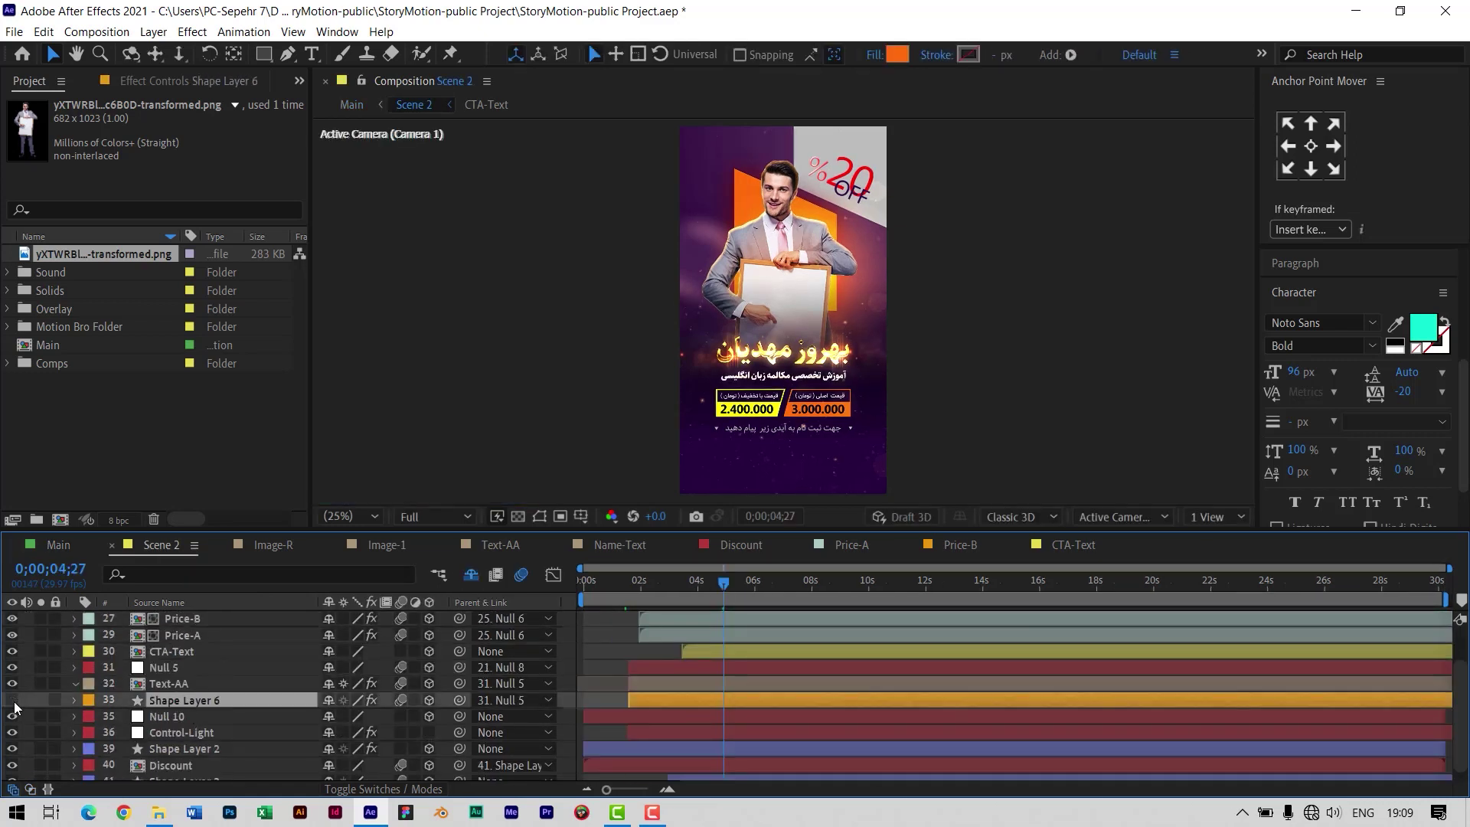
{"action": "left_click", "coordinate": [13, 699]}
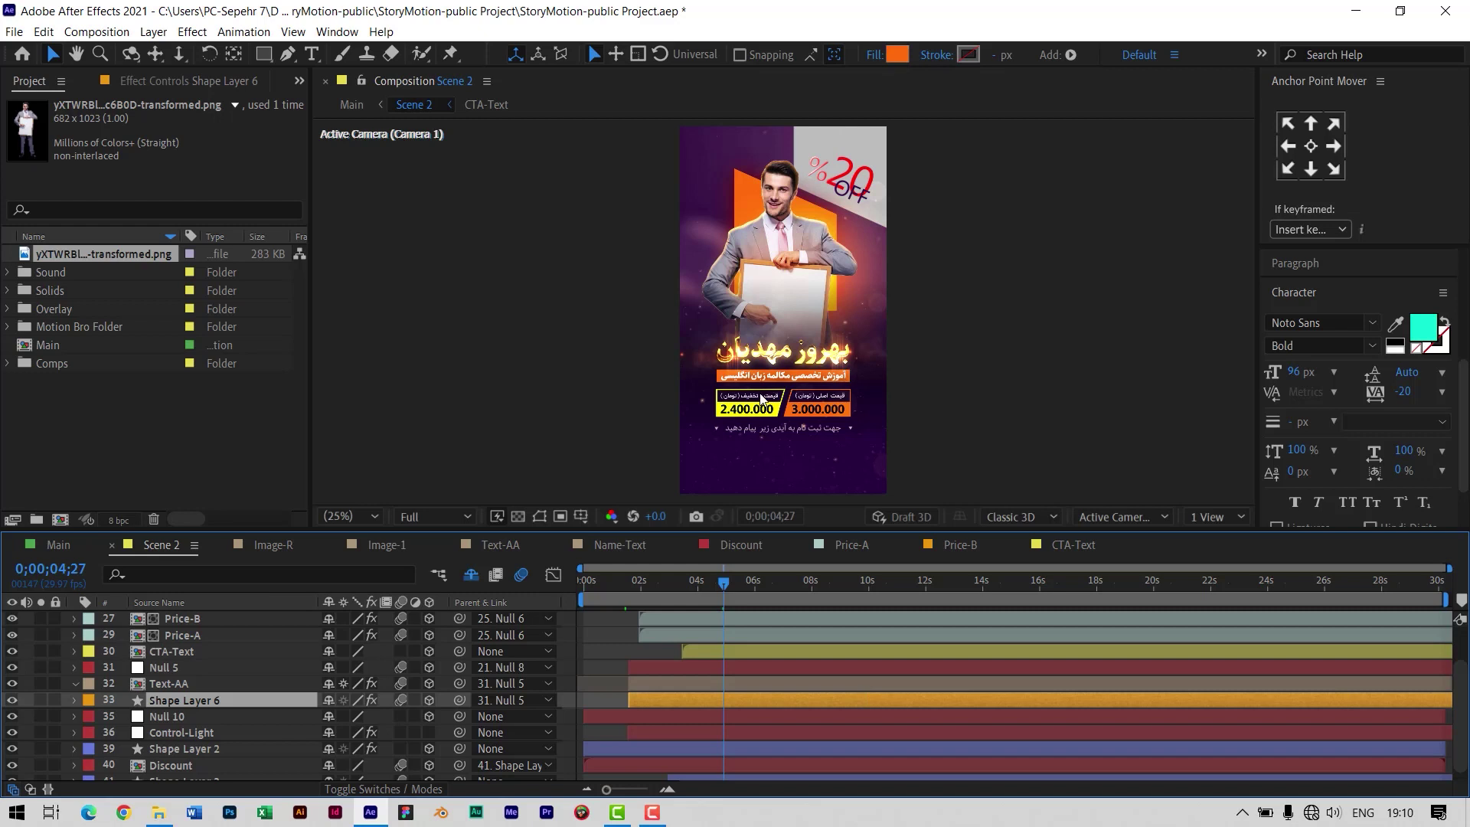
- Add the Lumetri Color effect to Adjustment Layer 3 in the Main composition
{"action": "left_click", "coordinate": [62, 547]}
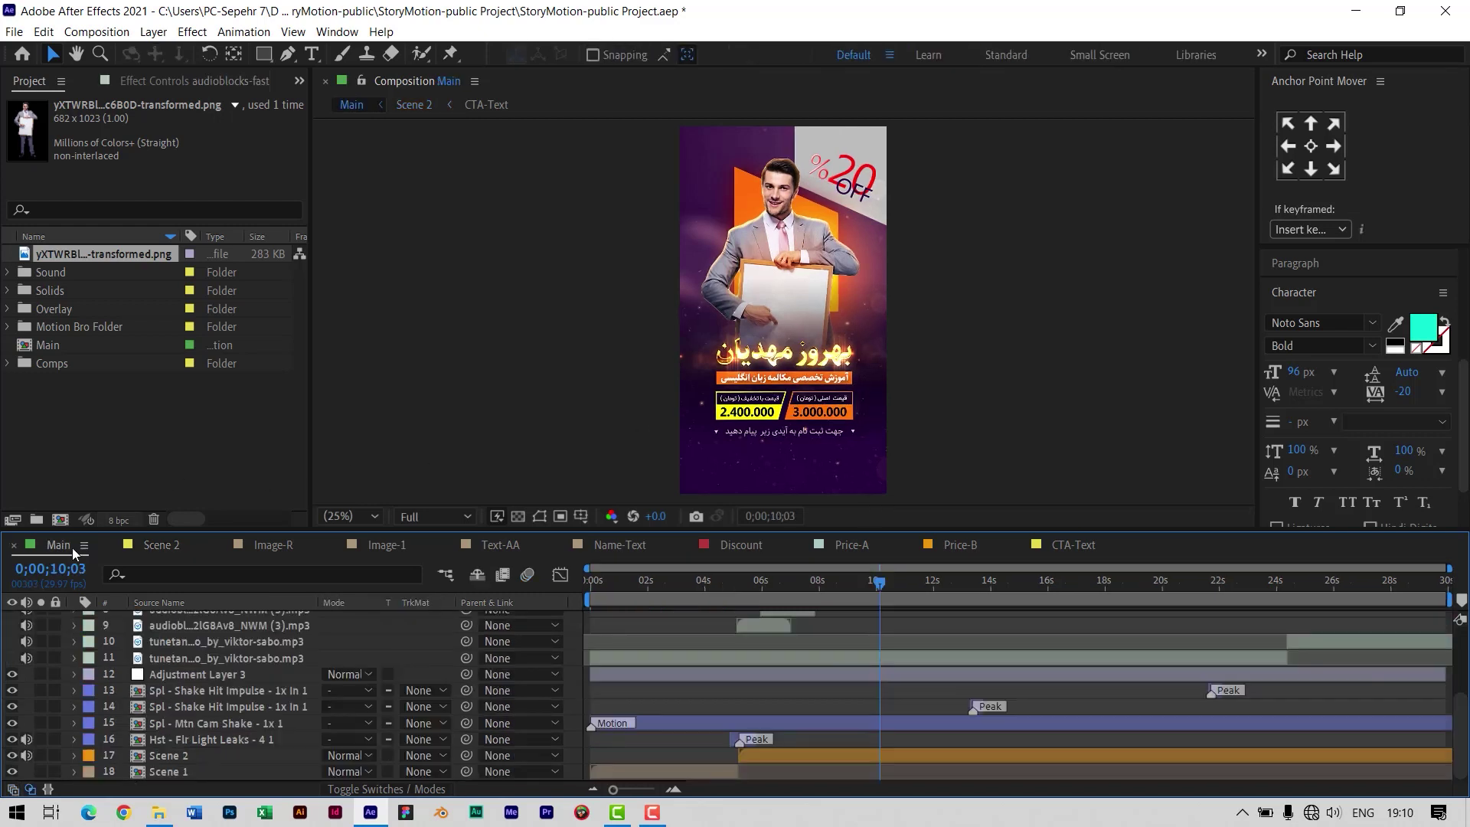
{"action": "left_click", "coordinate": [165, 676]}
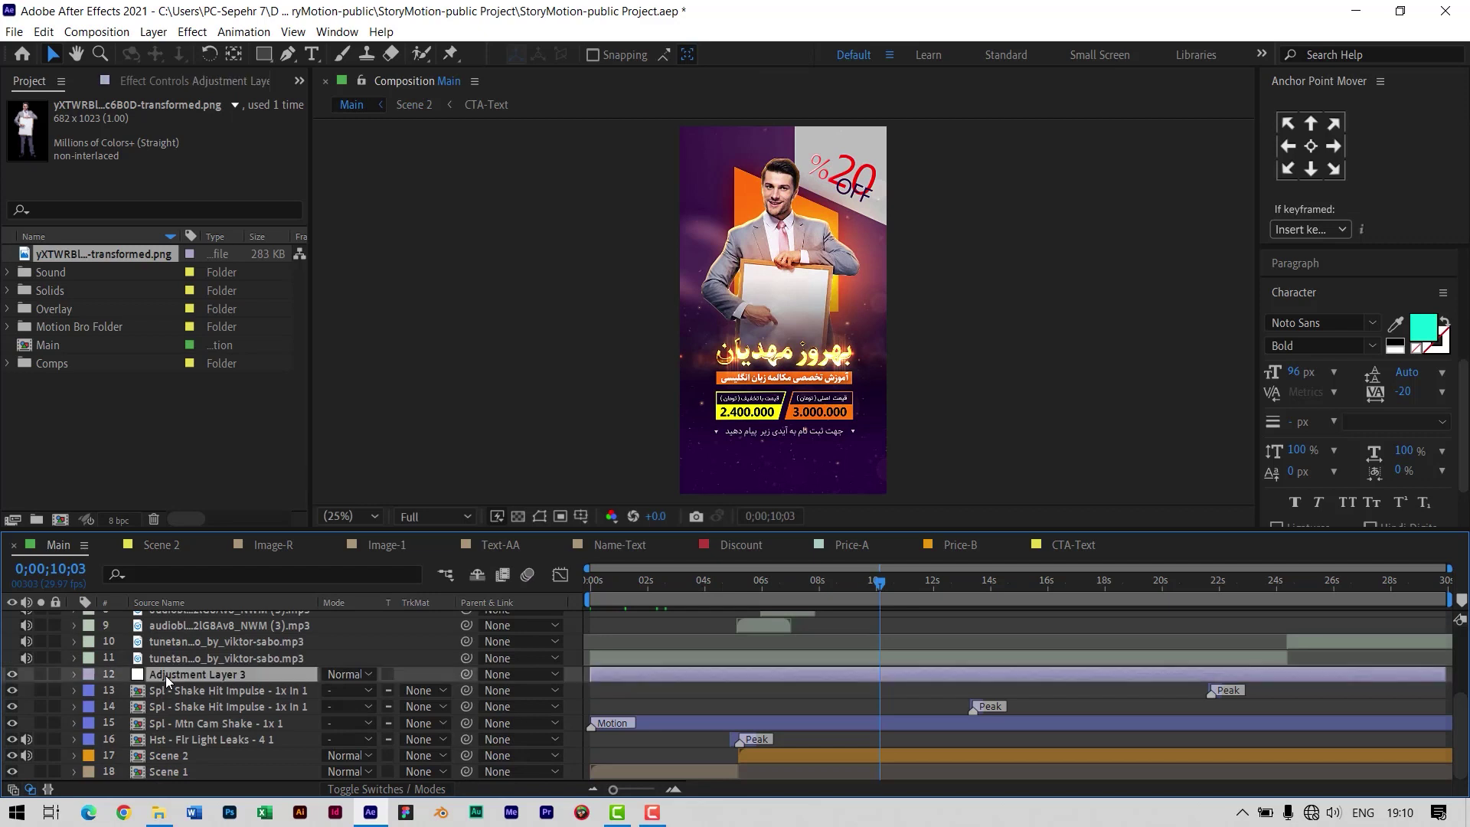
{"action": "left_click", "coordinate": [160, 85]}
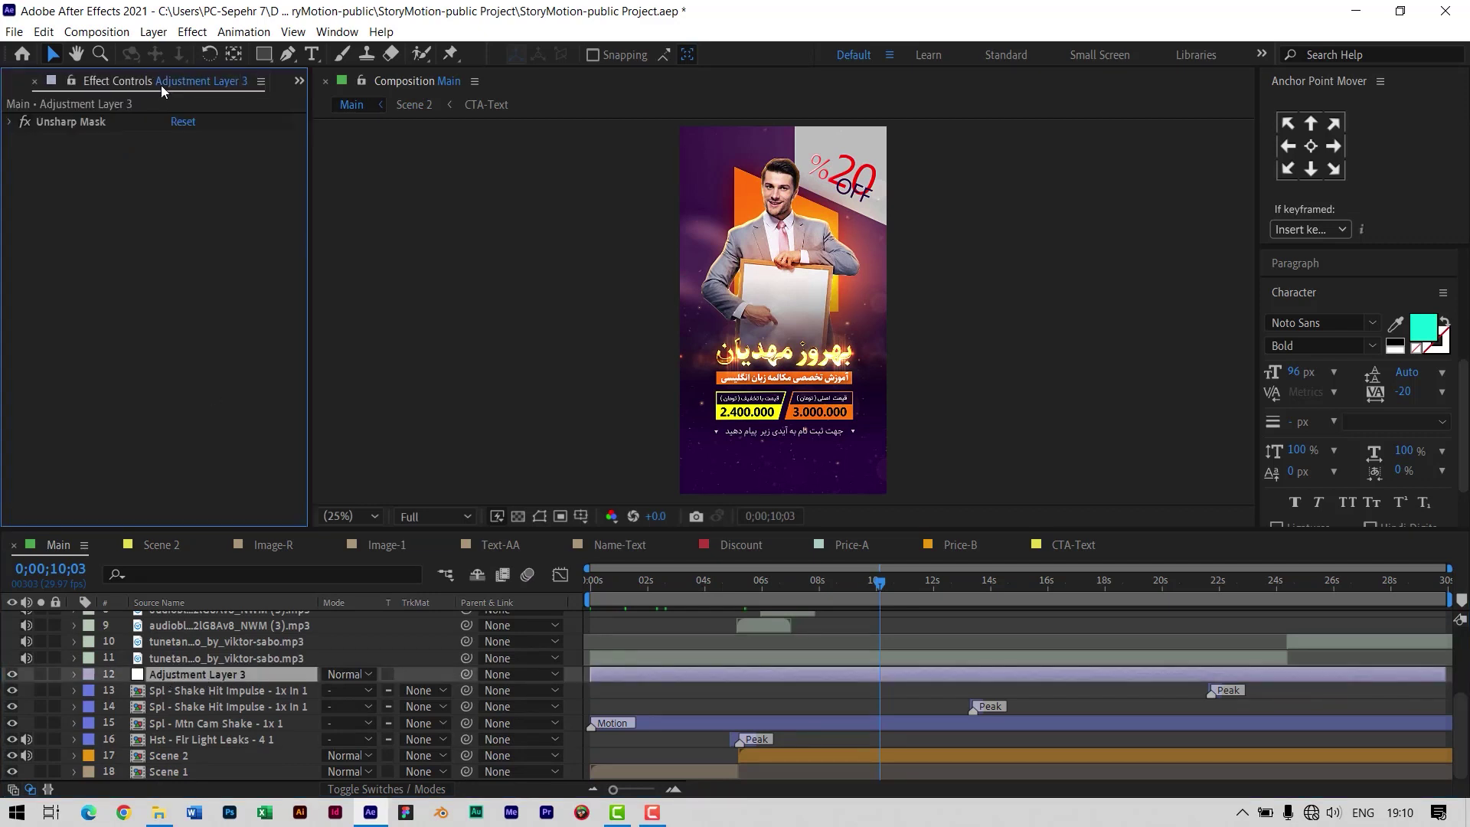
{"action": "left_click", "coordinate": [1314, 294]}
{"action": "scroll", "coordinate": [1317, 295], "scroll_direction": "up", "scroll_amount": 1}
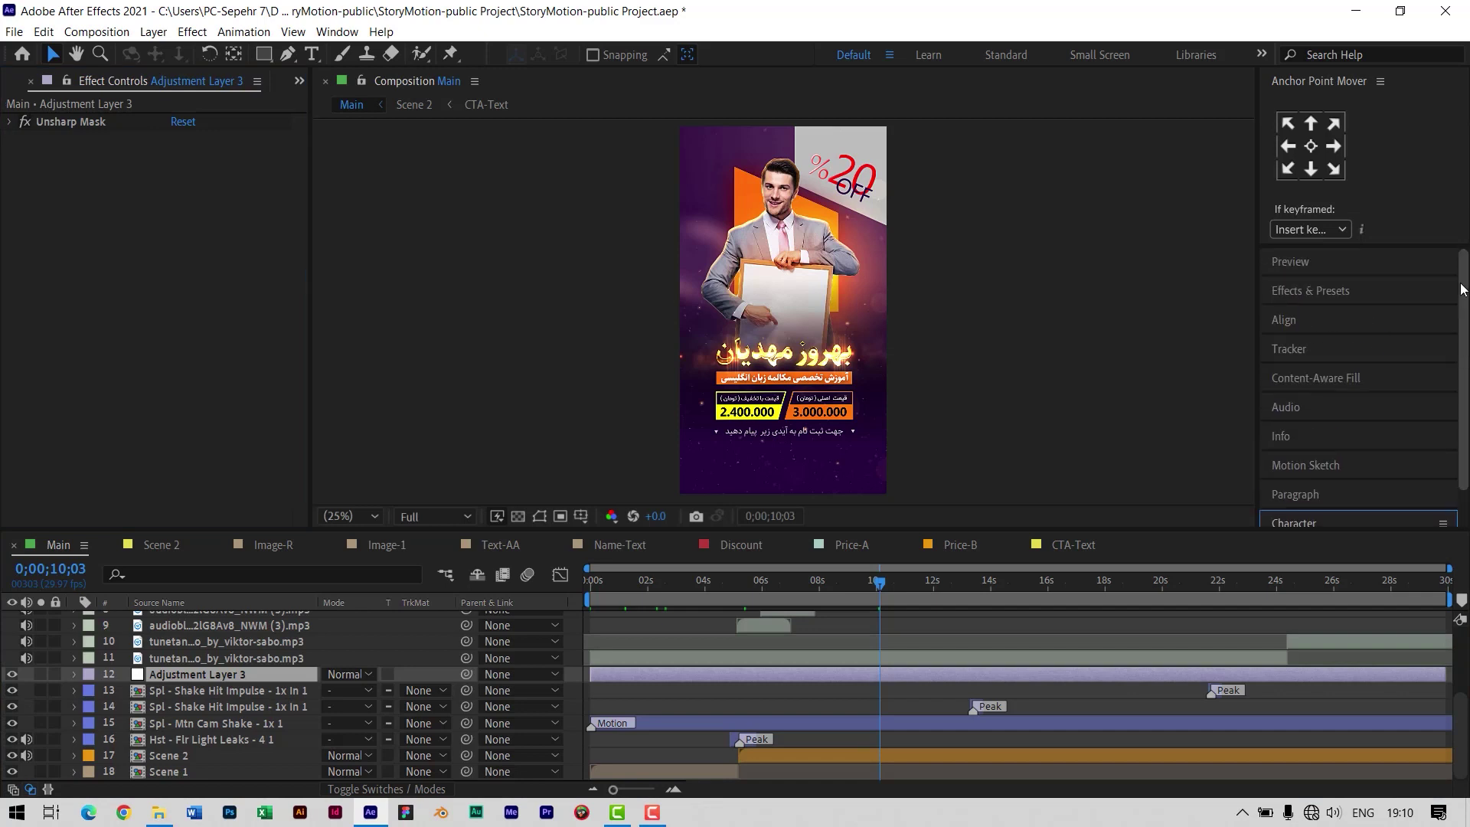
{"action": "left_click", "coordinate": [1320, 296]}
{"action": "left_click", "coordinate": [1315, 314]}
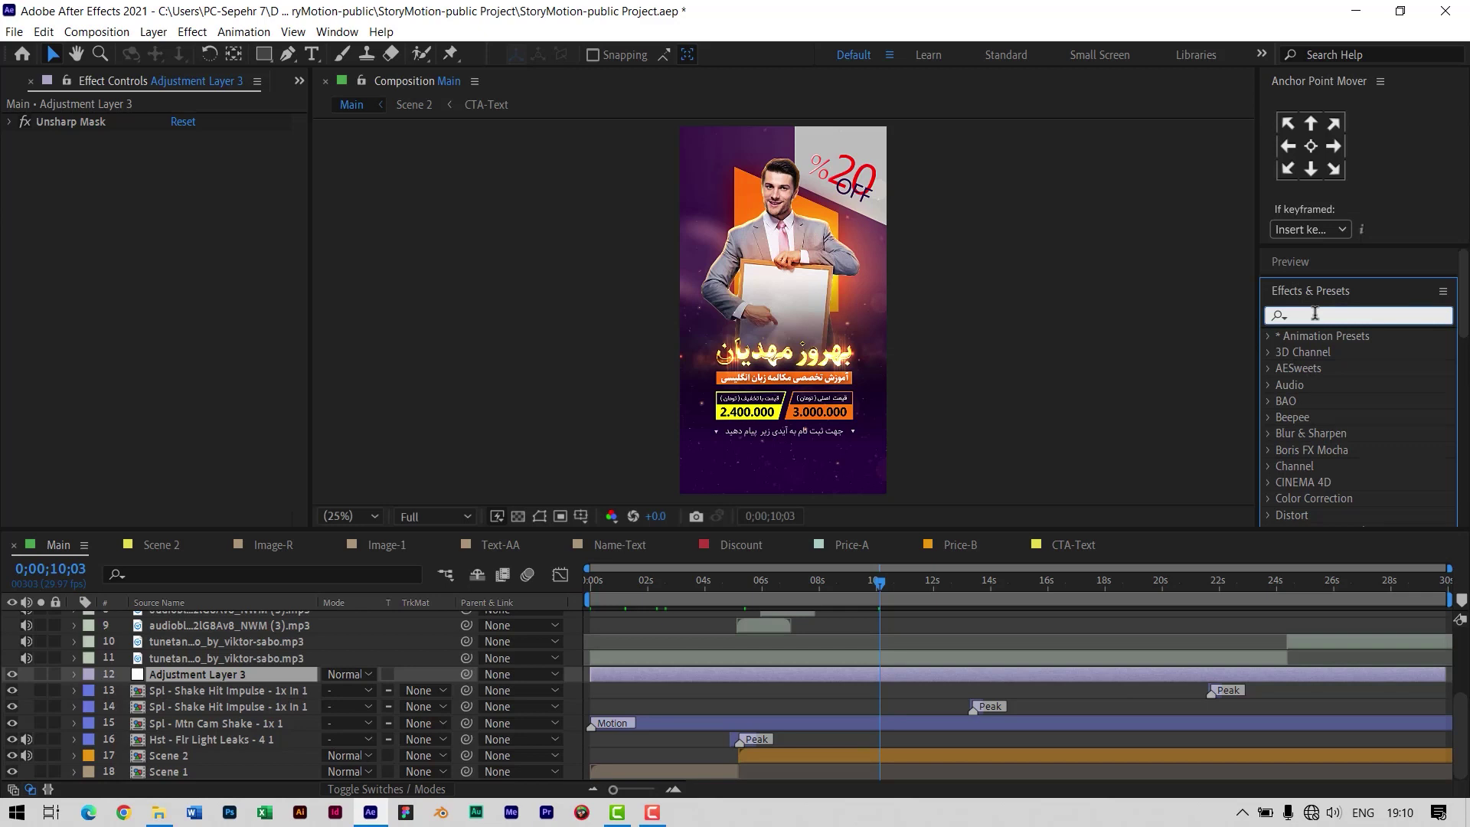
{"action": "type", "text": "lum"}
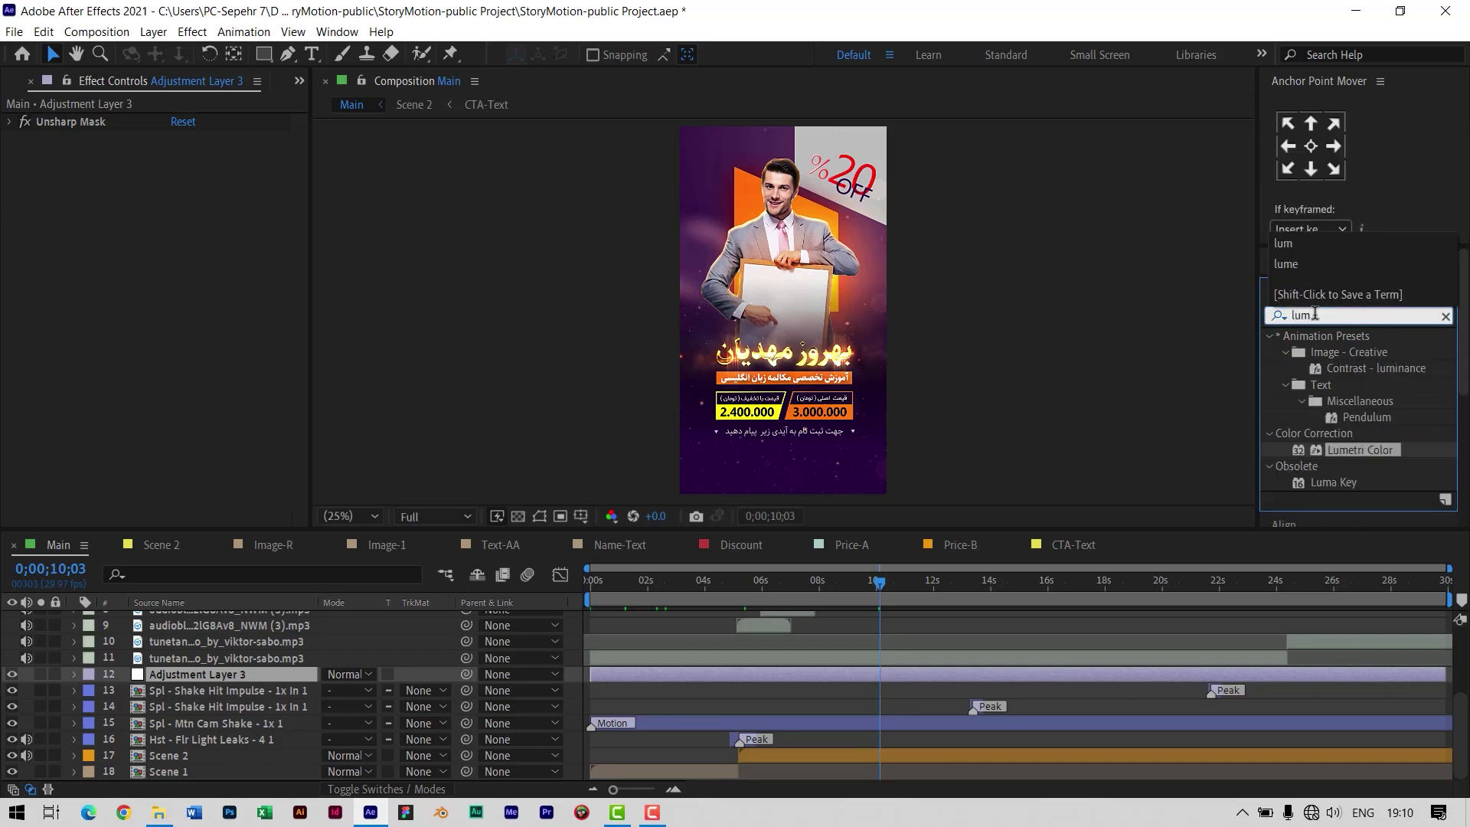
{"action": "left_click", "coordinate": [1368, 451]}
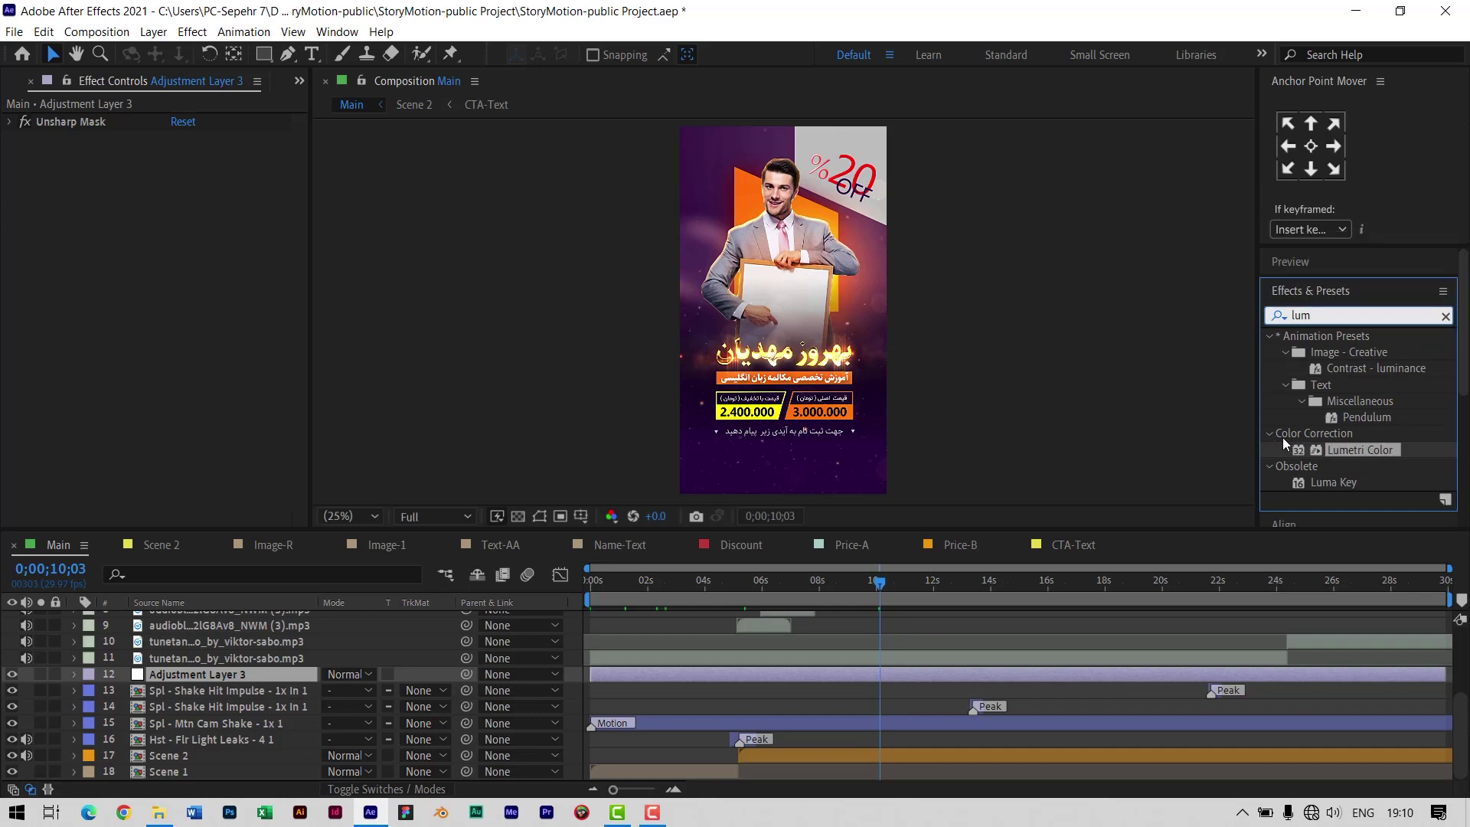
{"action": "left_click_drag", "start_coordinate": [1360, 451], "coordinate": [171, 223]}
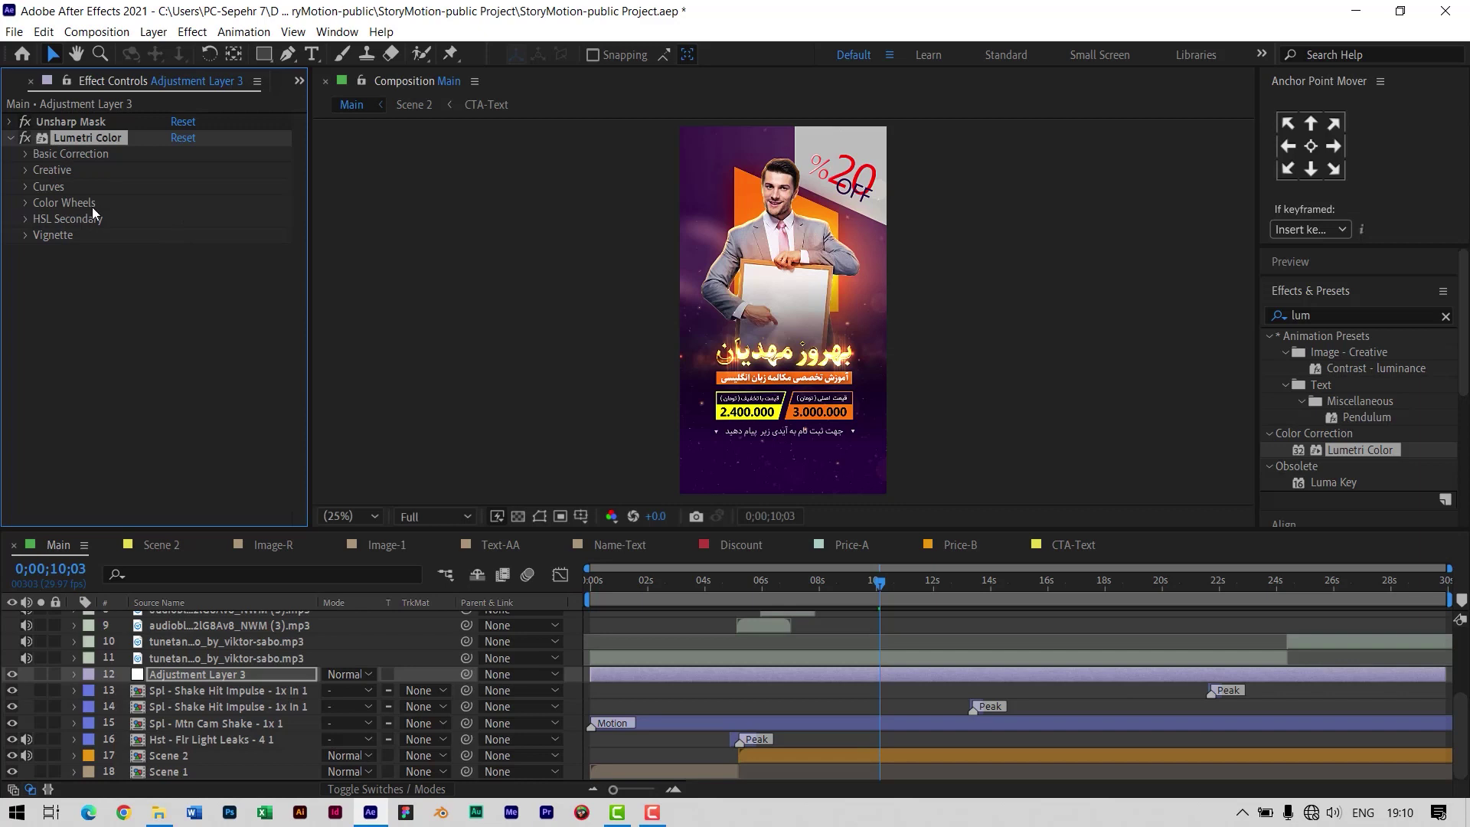
- Shift Lumetri Color's midtones toward orange with the color wheel on Adjustment Layer 3, and delete the effect
{"action": "left_click", "coordinate": [25, 204]}
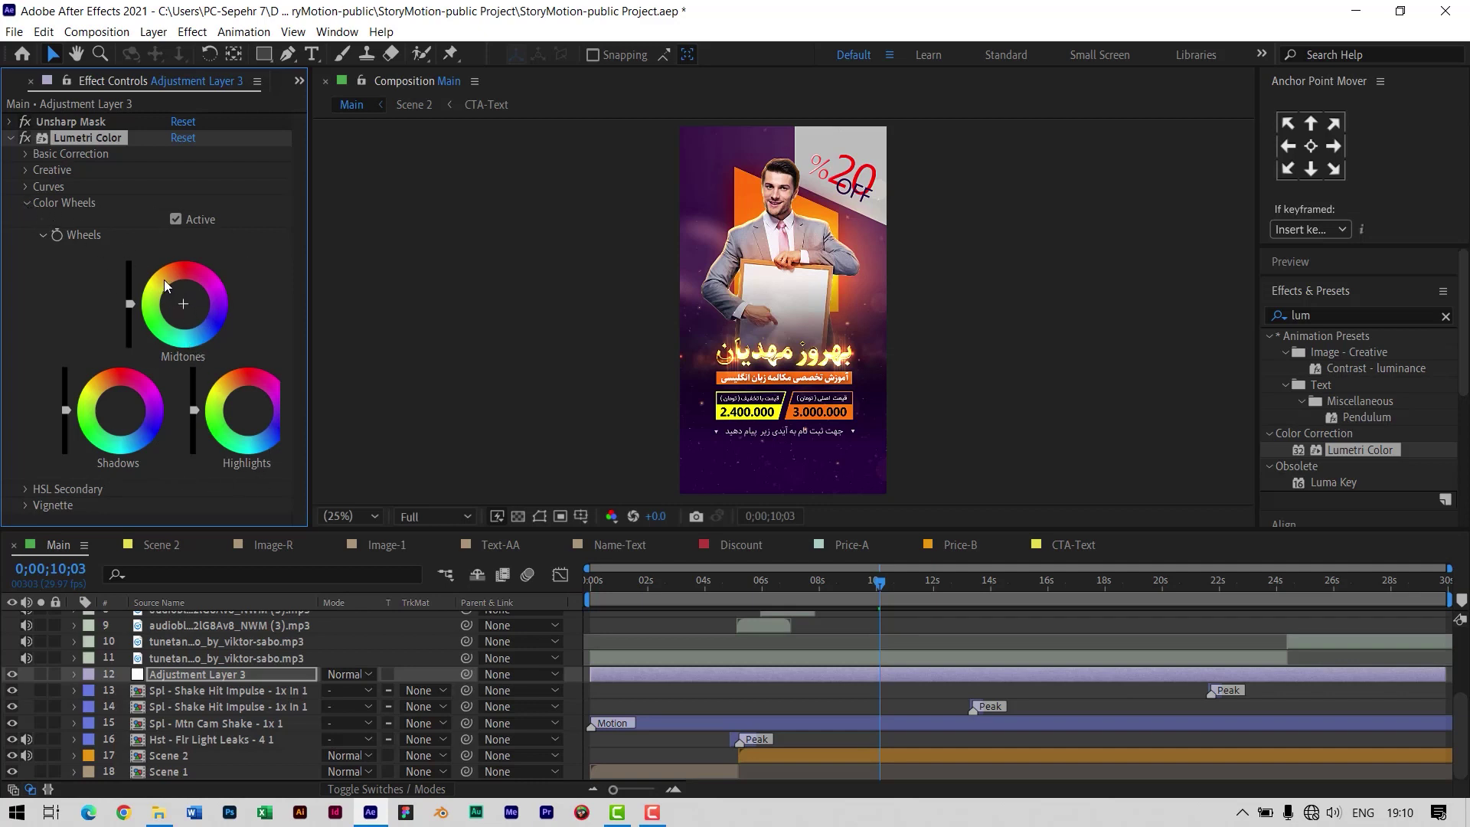
{"action": "left_click_drag", "start_coordinate": [164, 278], "coordinate": [167, 274]}
{"action": "left_click", "coordinate": [26, 204]}
{"action": "left_click", "coordinate": [10, 138]}
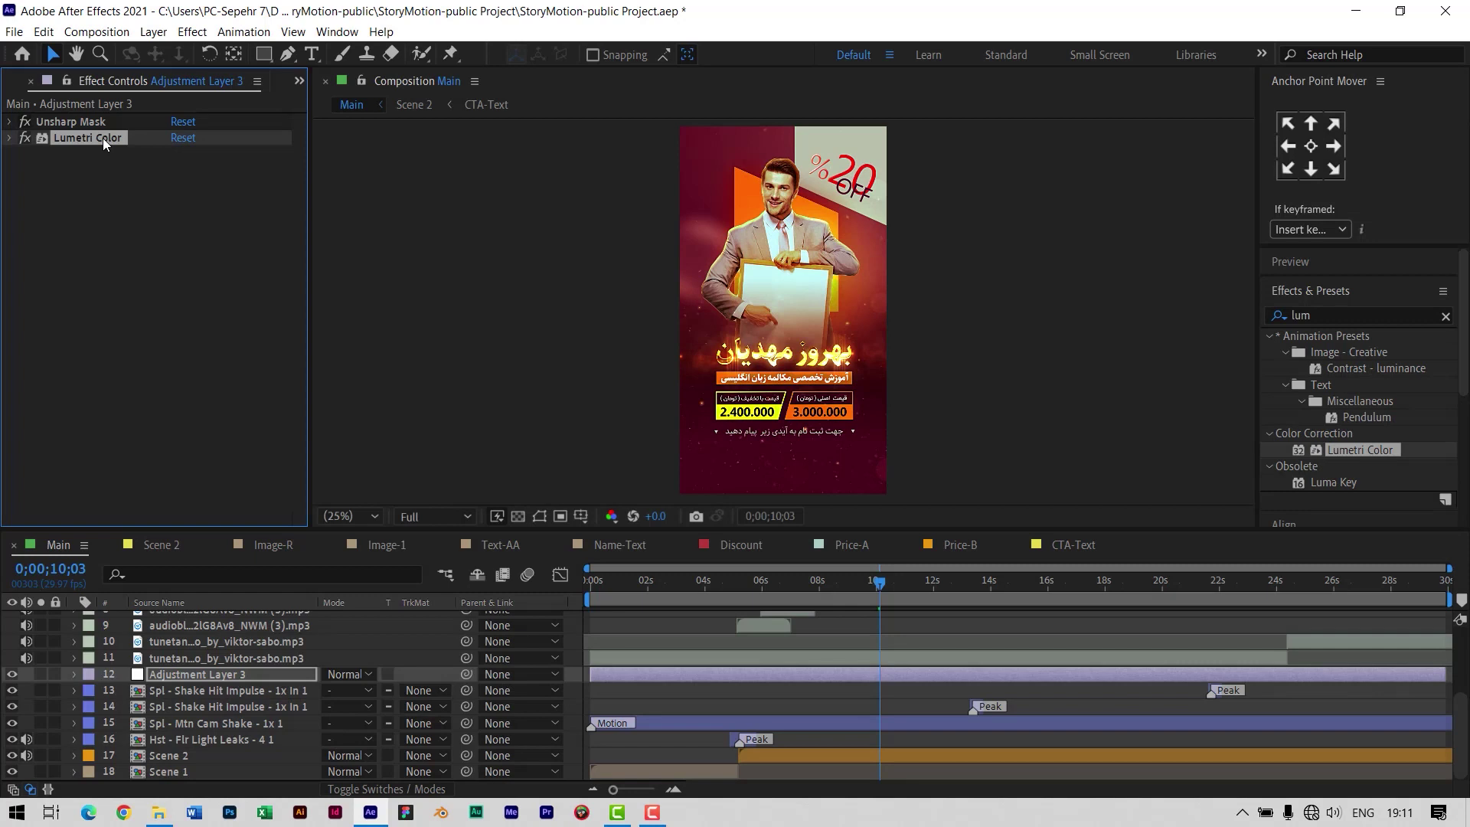
{"action": "key", "text": "Delete"}
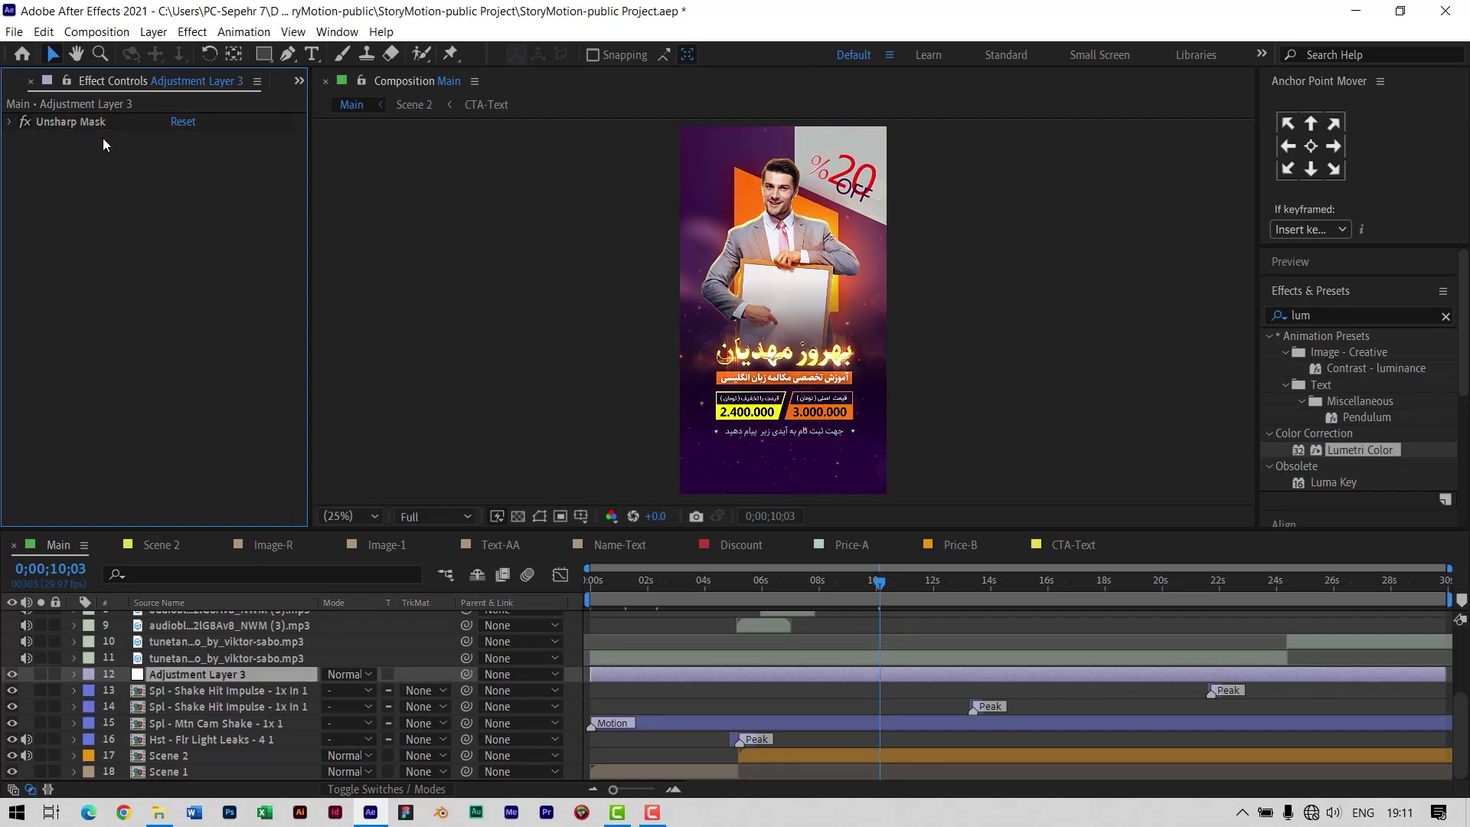